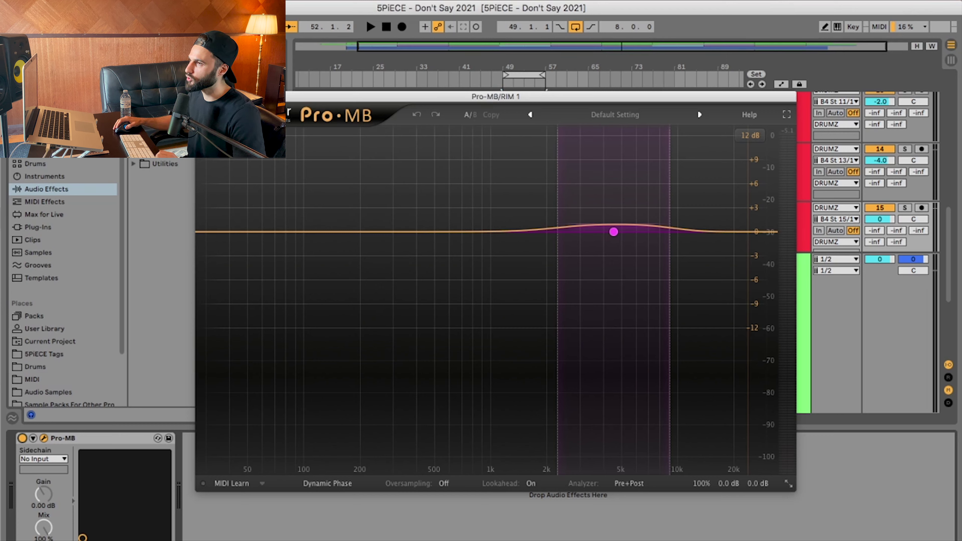
Hide the plug-in window, solo the RIM 1 track and listen to the looped section from bar 49
key("super+alt+p")
left_click(773, 211)
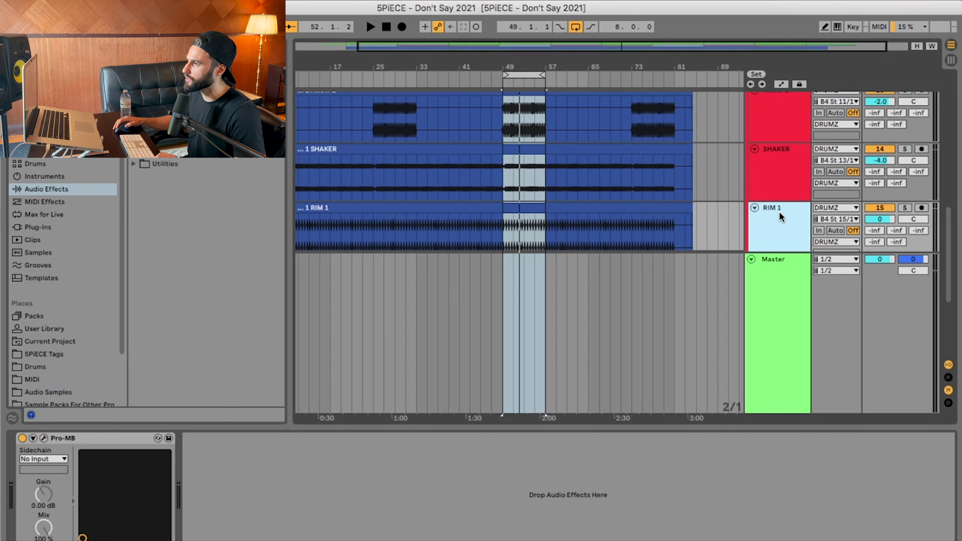
scroll(519, 219, "down", 1)
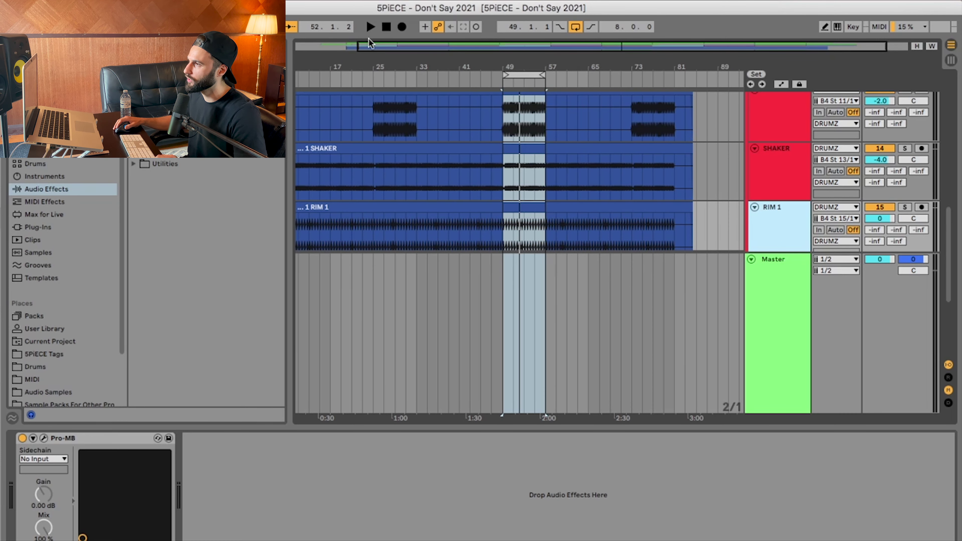
left_click(905, 208)
key("space")
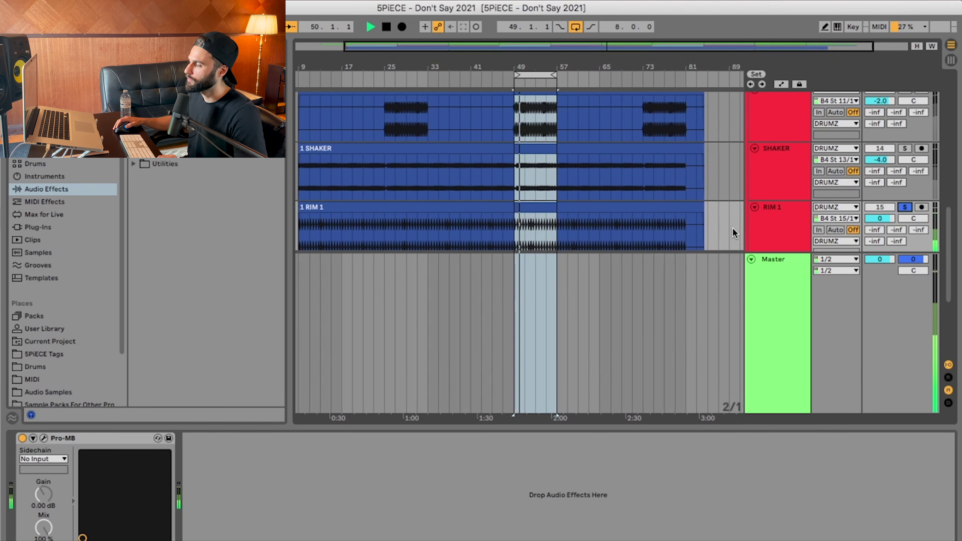
key("space")
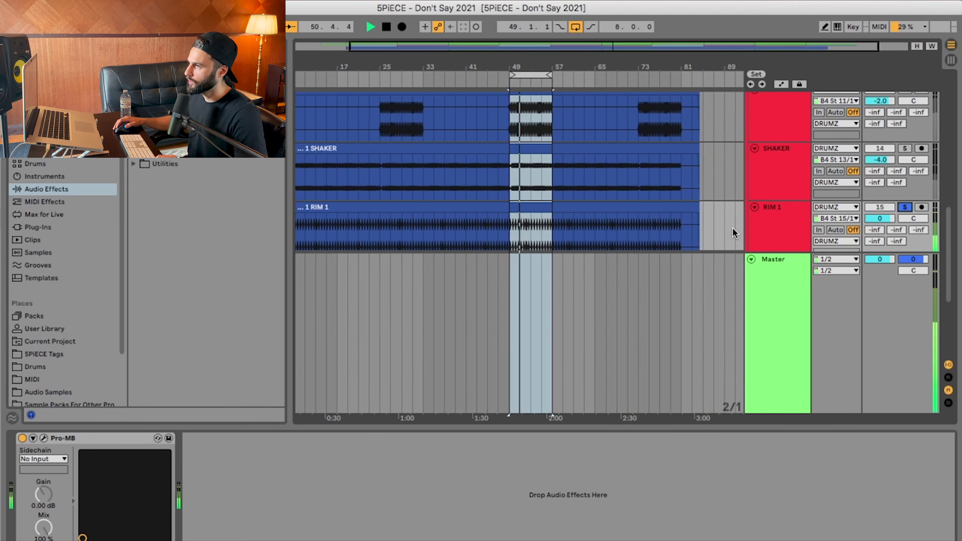
Compare the soloed RIM 1 track during loop playback with Pro-MB bypassed and with it engaged again
left_click(22, 439)
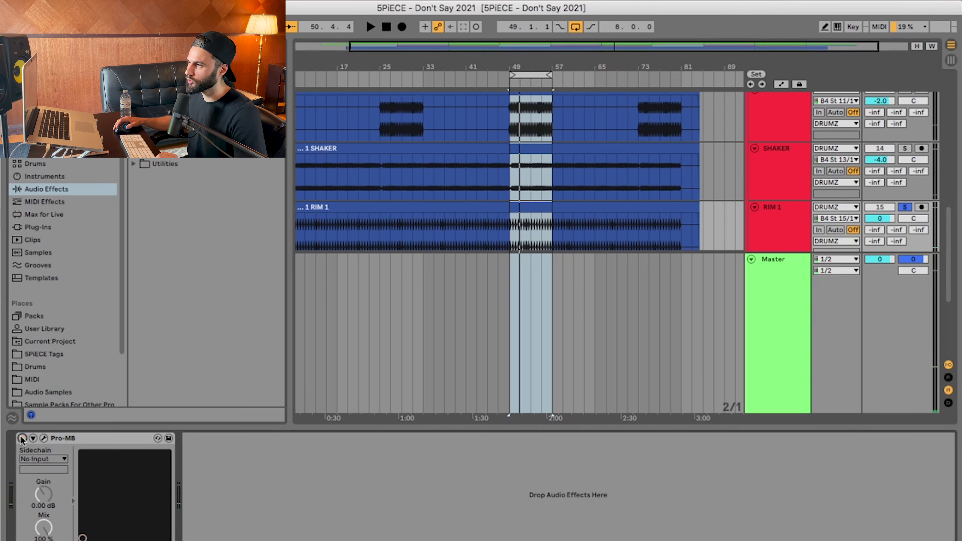
left_click(22, 438)
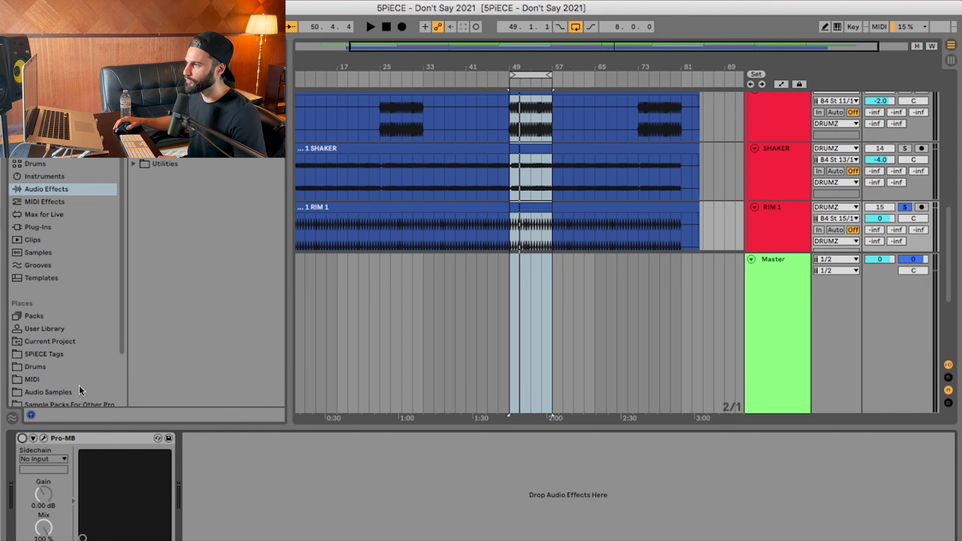
key("space")
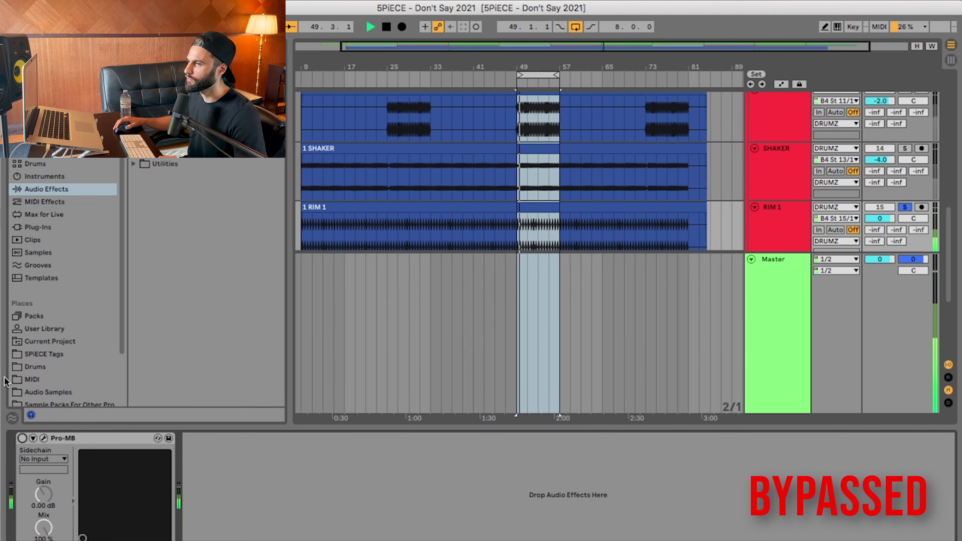
left_click(22, 439)
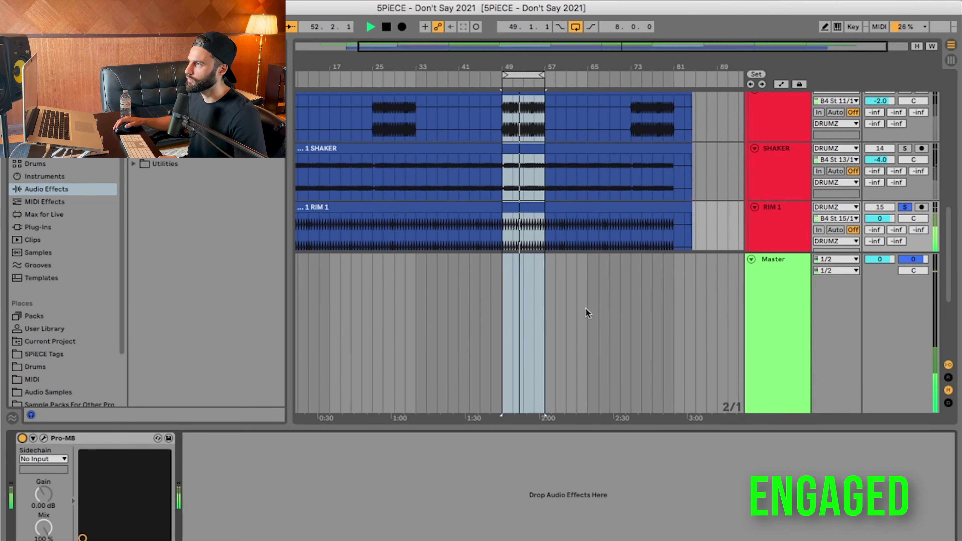
Unsolo RIM 1 and compare the rim's Pro-MB bypassed and engaged while the full mix plays
left_click(896, 209)
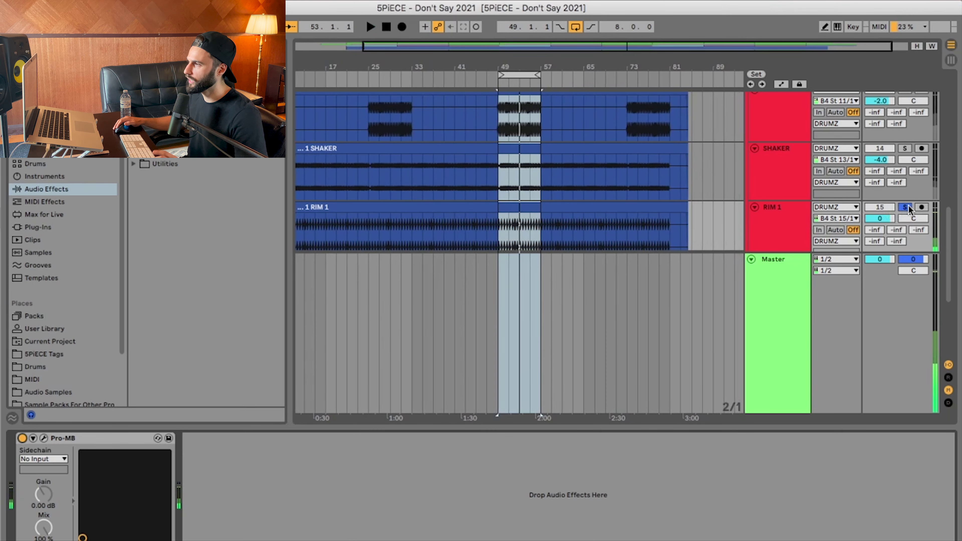
key("space")
left_click(22, 439)
key("space")
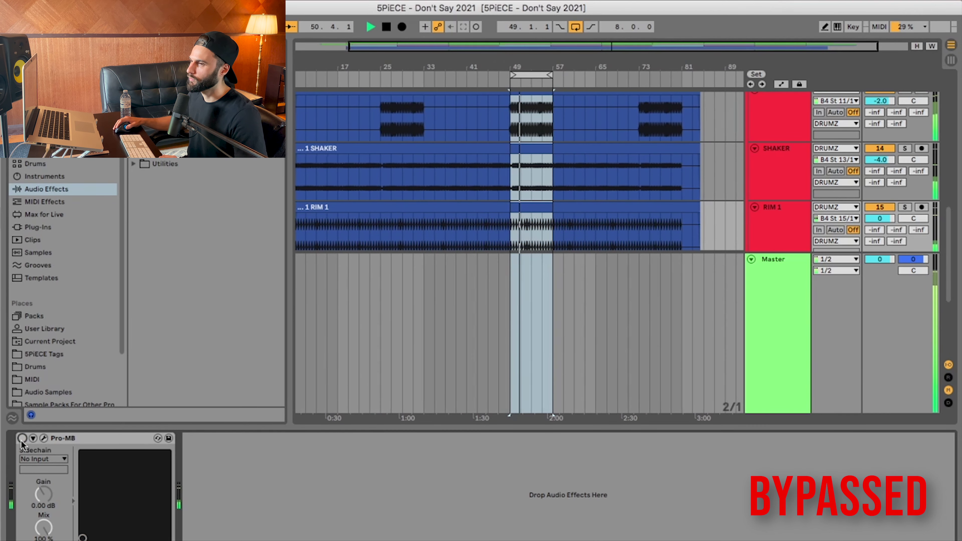
left_click(22, 439)
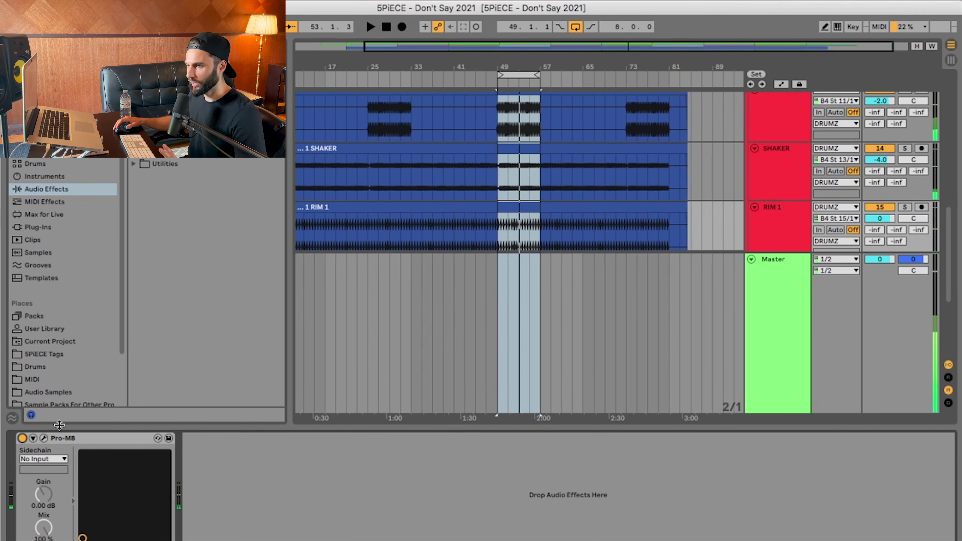
Reopen RIM 1's Pro-MB editor, move its window clear of the device area and show the band's controls
left_click(43, 439)
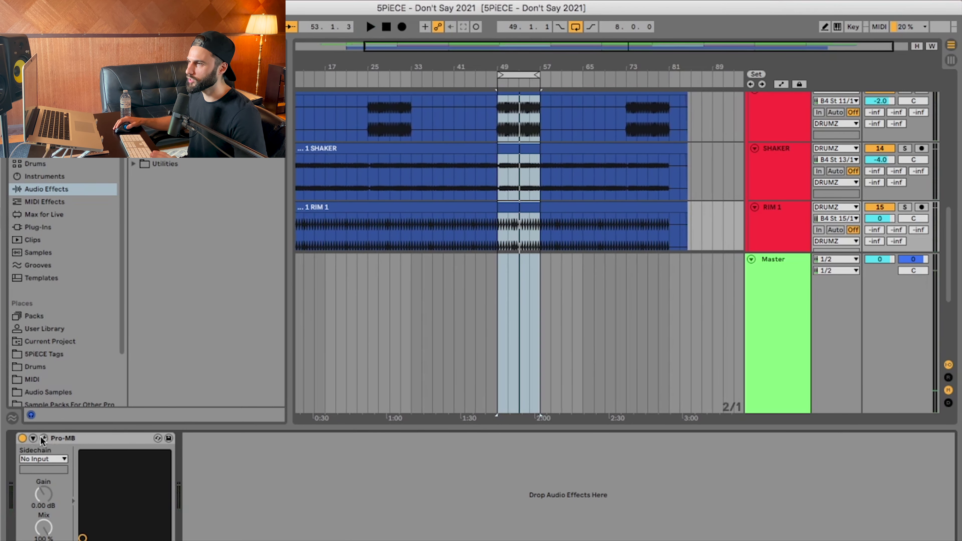
left_click_drag(365, 97, 342, 34)
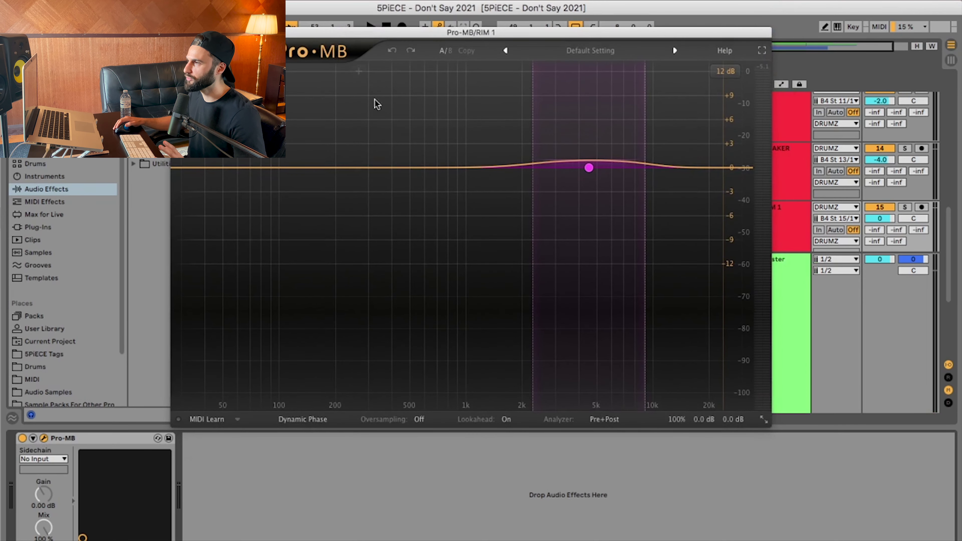
mouse_move(589, 168)
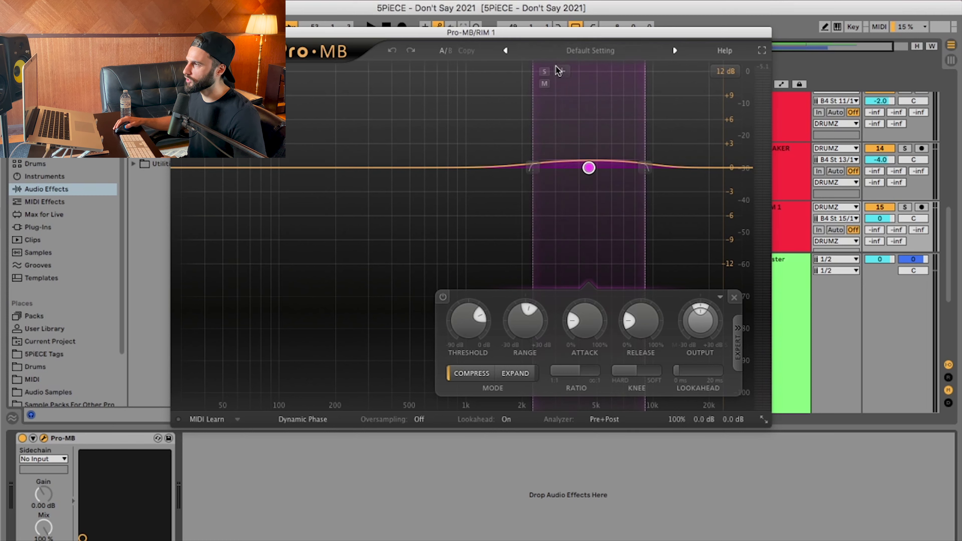
Solo the RIM 1 track and audition only the Pro-MB band during playback, ending with the band solo off
left_click(905, 207)
key("space")
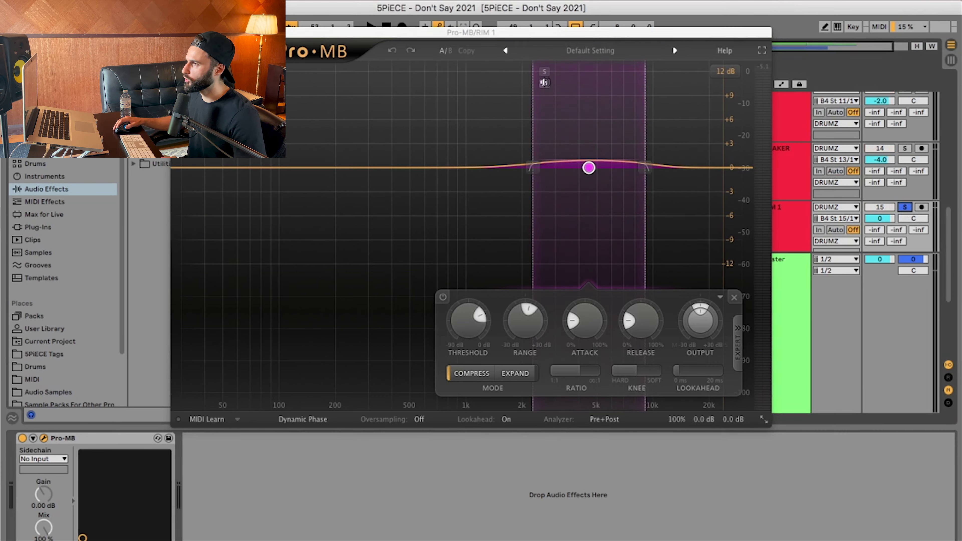
left_click(544, 71)
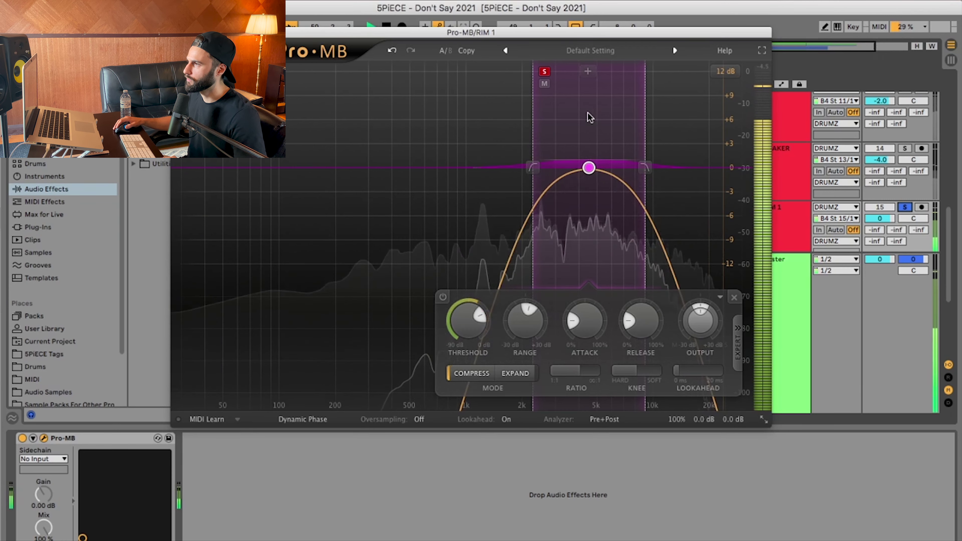
key("space")
left_click(544, 71)
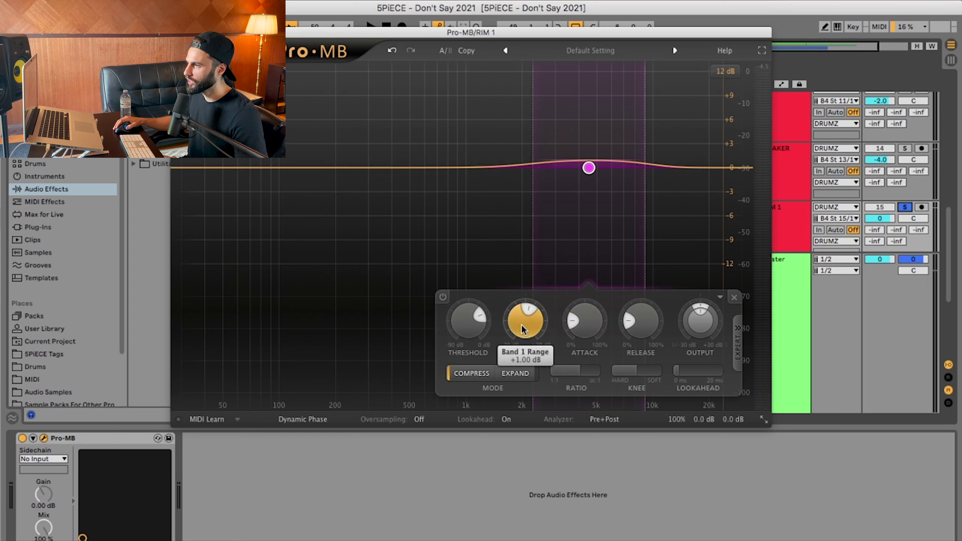
Inspect the band's Range, Threshold, Attack and Release settings, playing the loop to watch how the band reacts
mouse_move(523, 329)
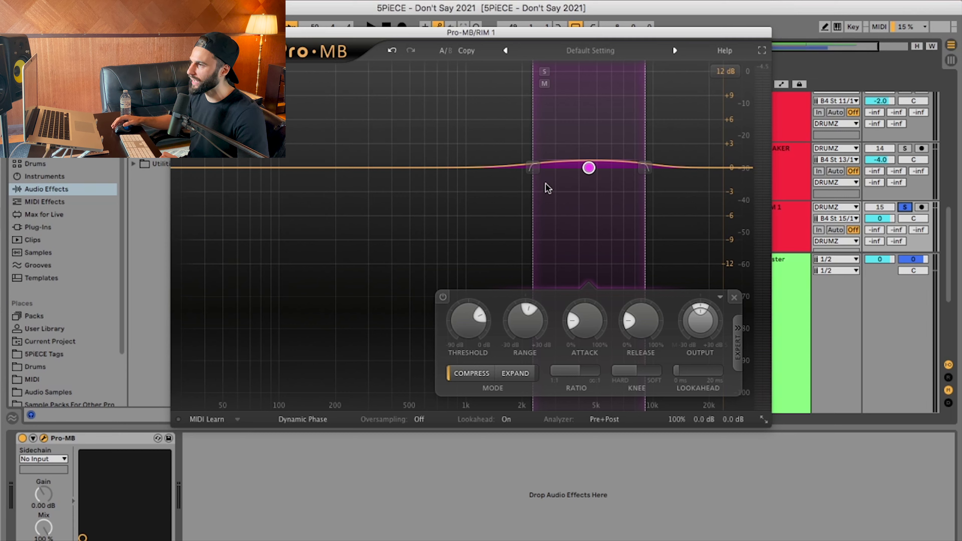
mouse_move(469, 323)
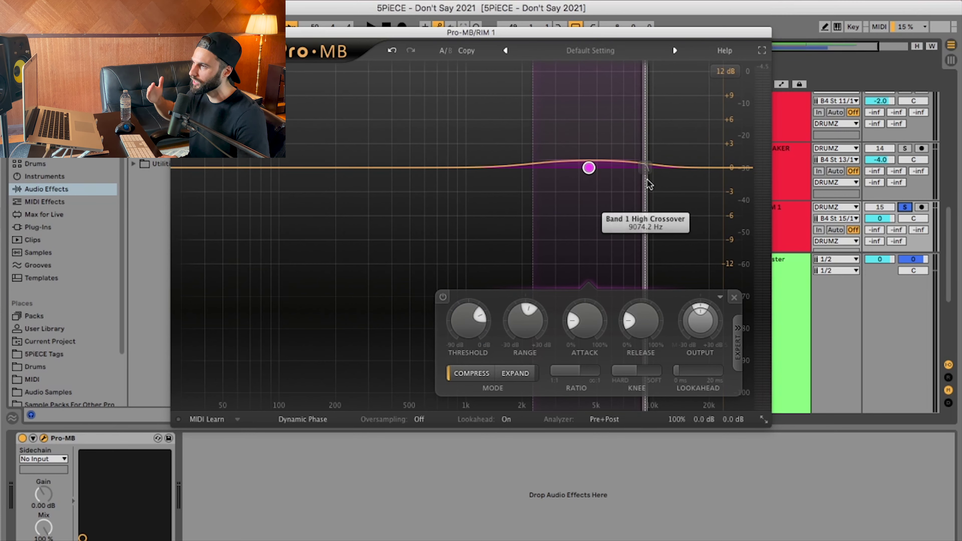
key("space")
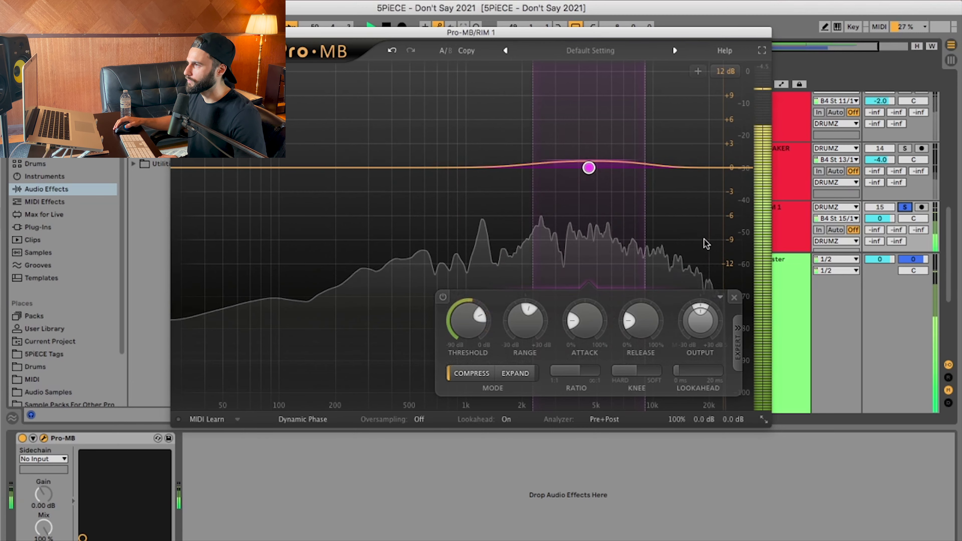
key("space")
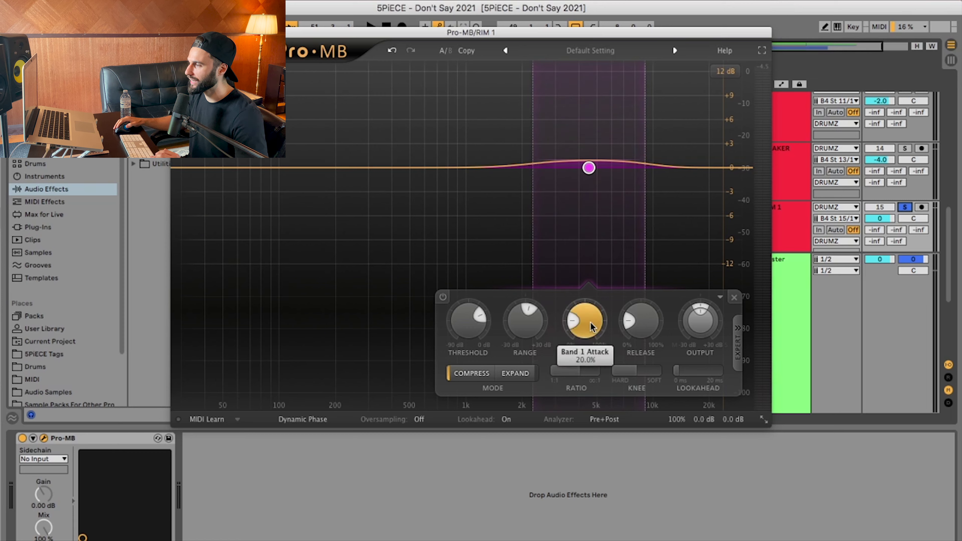
mouse_move(647, 324)
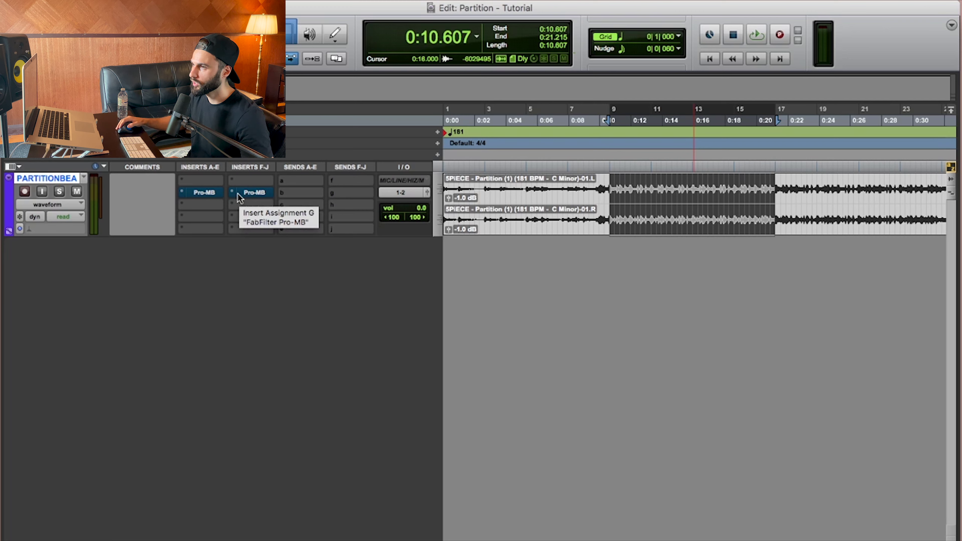
In Pro Tools, view both Pro-MB inserts on the PARTITION BEAT track, ending on the four-band one in slot b
left_click(203, 192)
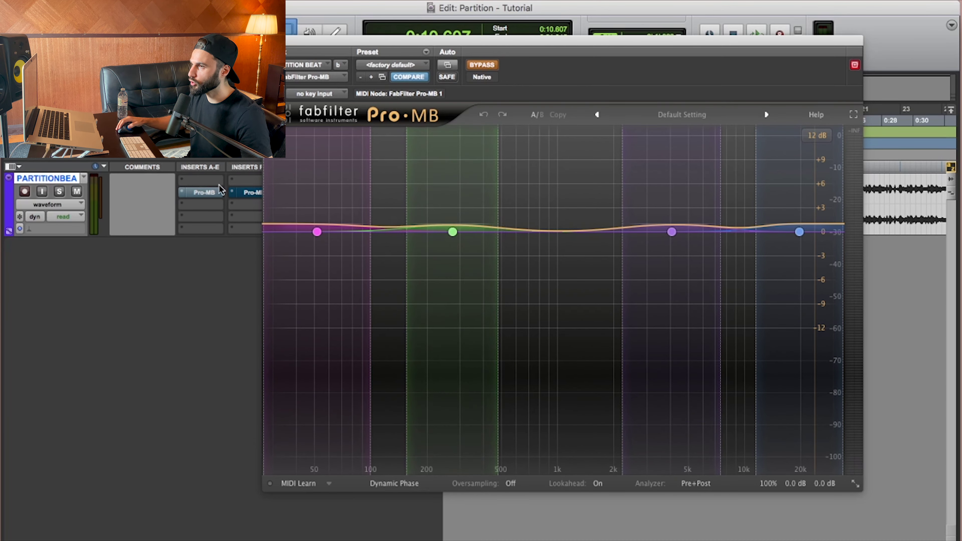
left_click(254, 193)
left_click(254, 192)
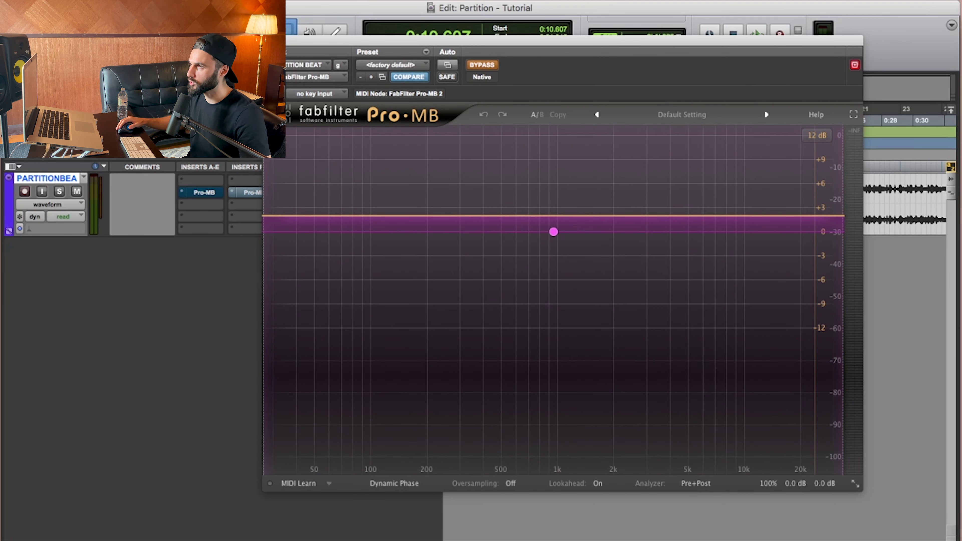
left_click(230, 183)
left_click(215, 193)
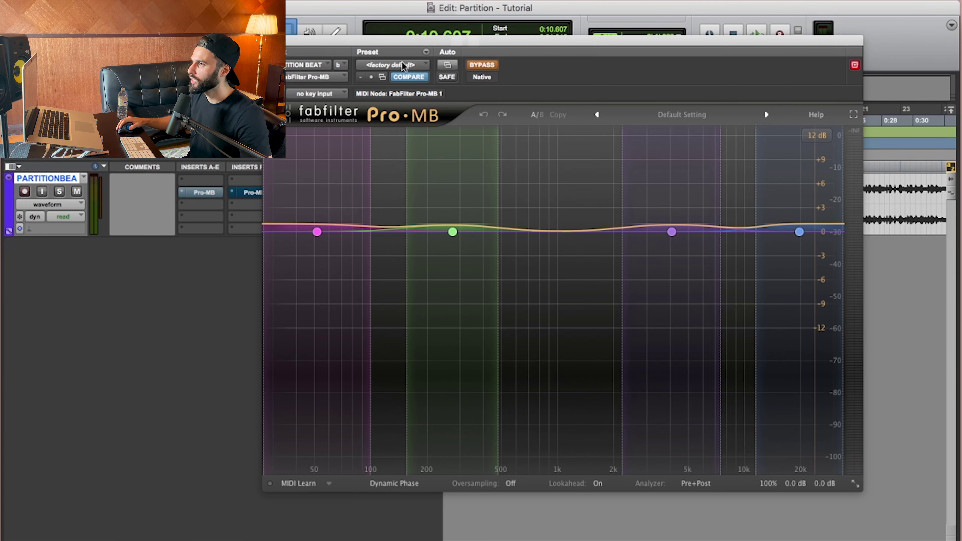
Compare the four-band Pro-MB bypassed and engaged during loop playback, leave it engaged and close its window
left_click_drag(434, 46, 359, 60)
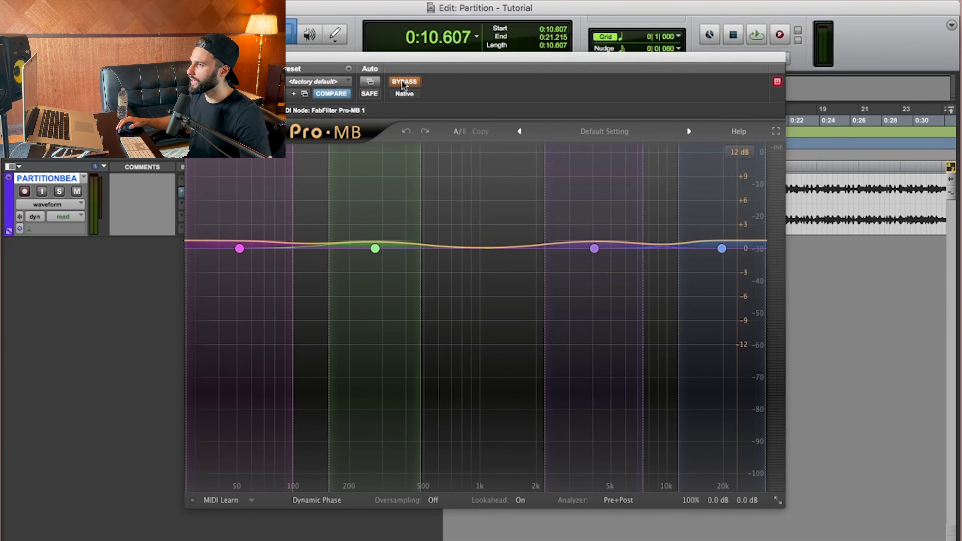
left_click_drag(462, 92, 560, 68)
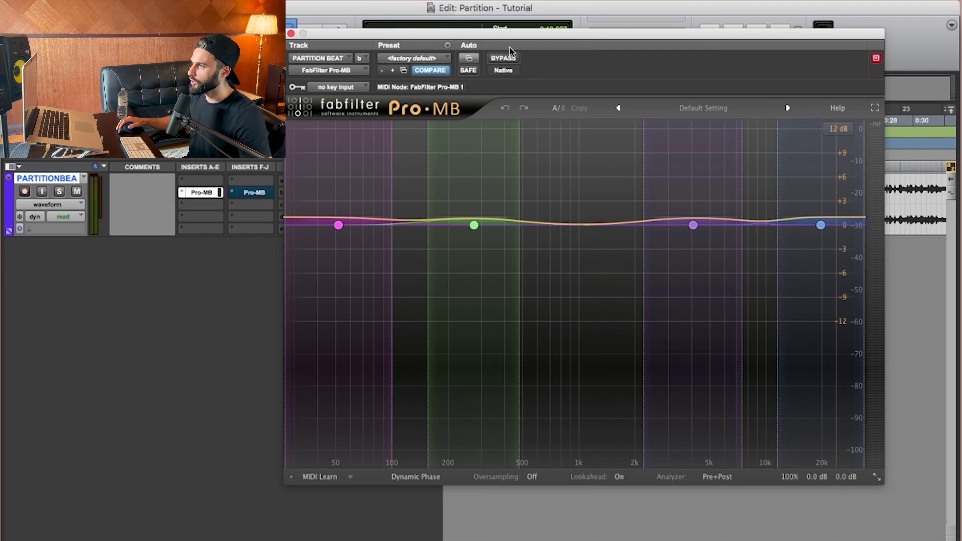
left_click(504, 58)
key("space")
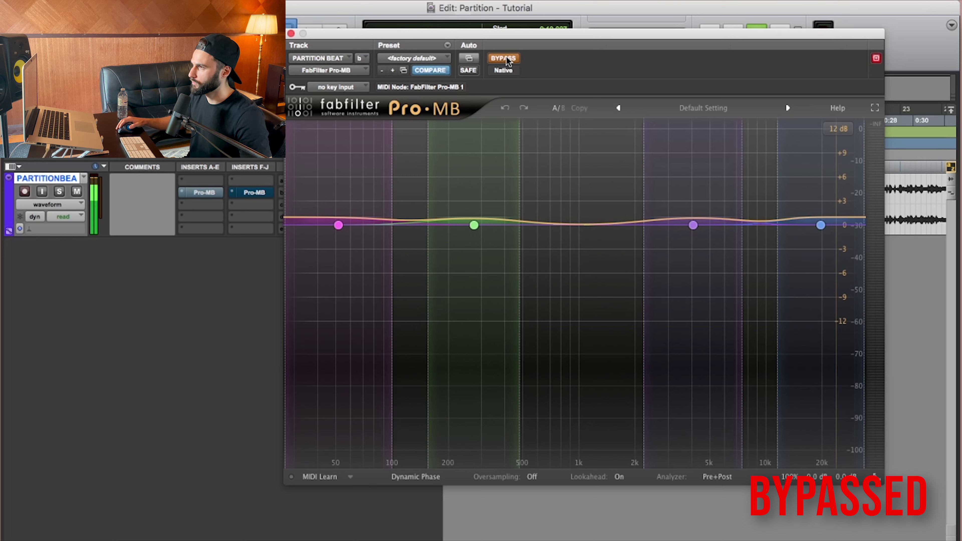
left_click(506, 58)
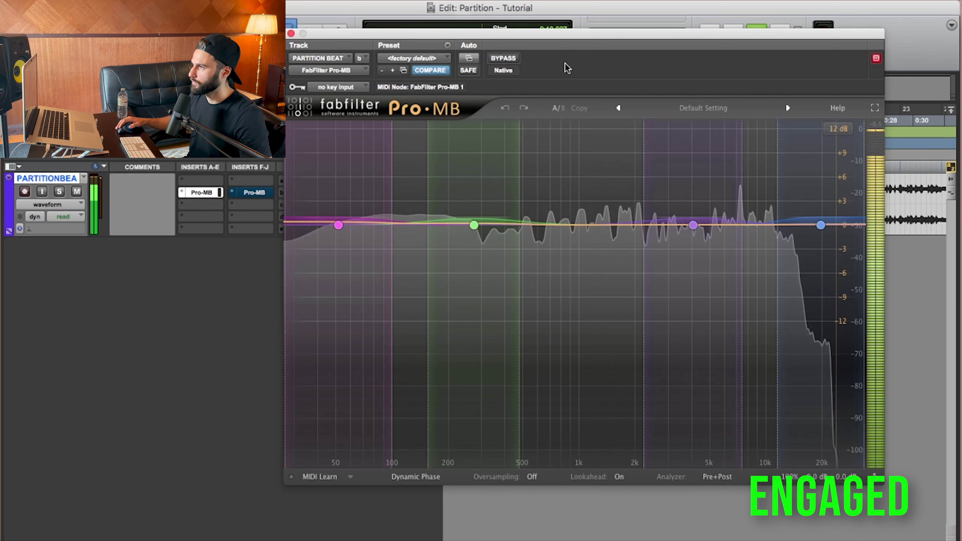
left_click(502, 59)
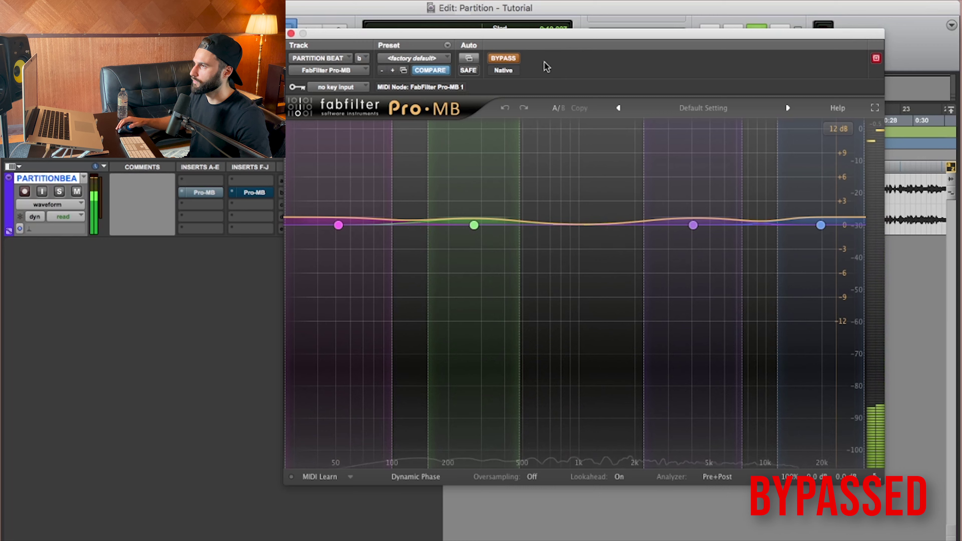
left_click(501, 60)
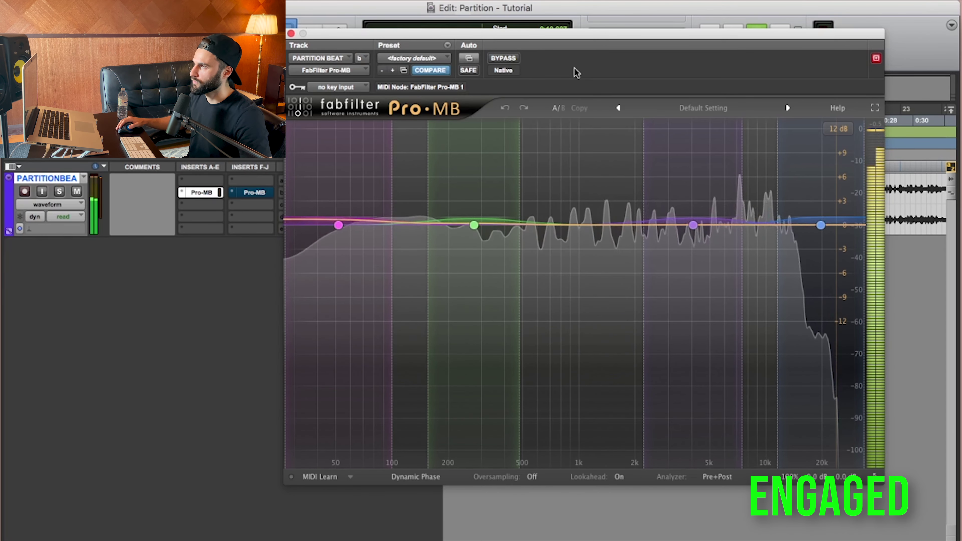
key("space")
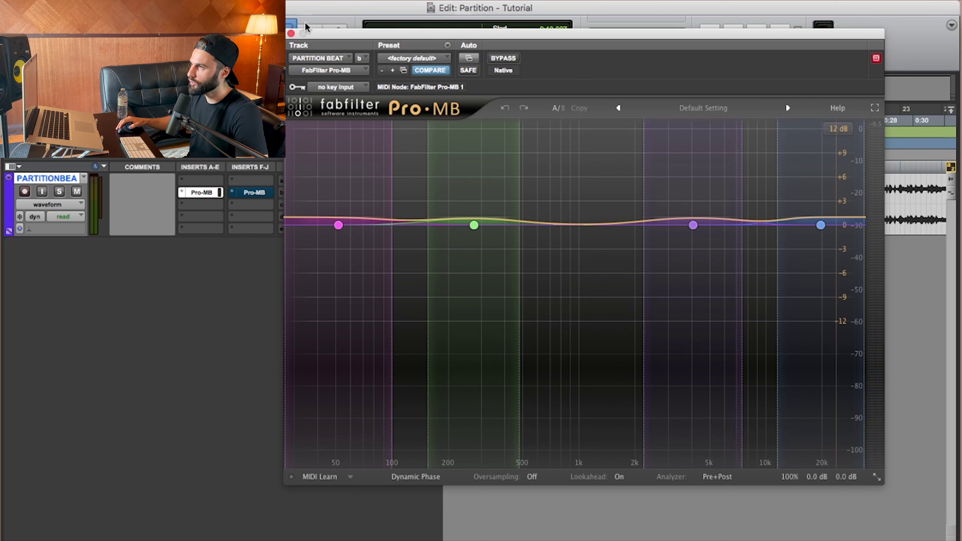
left_click(291, 33)
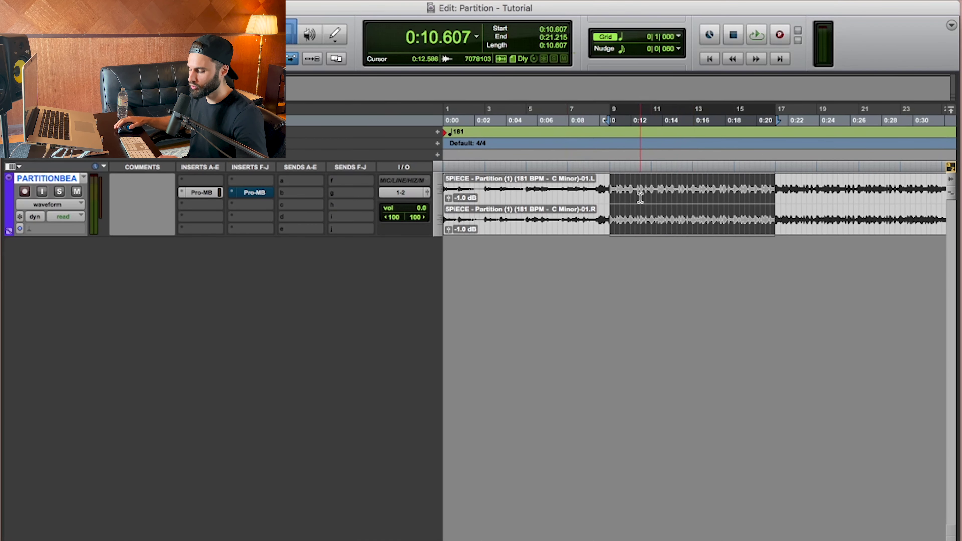
Zoom in on the beat's waveform around the start of the selection at bar 9 to examine its peaks
scroll(750, 213, "right", 3)
key("super+alt+]")
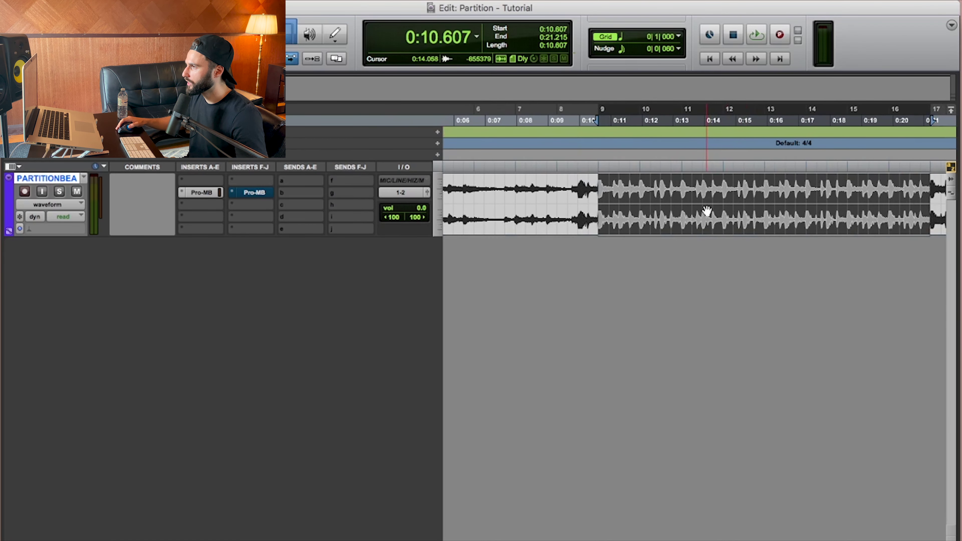
key("r")
key("t")
scroll(644, 199, "right", 3)
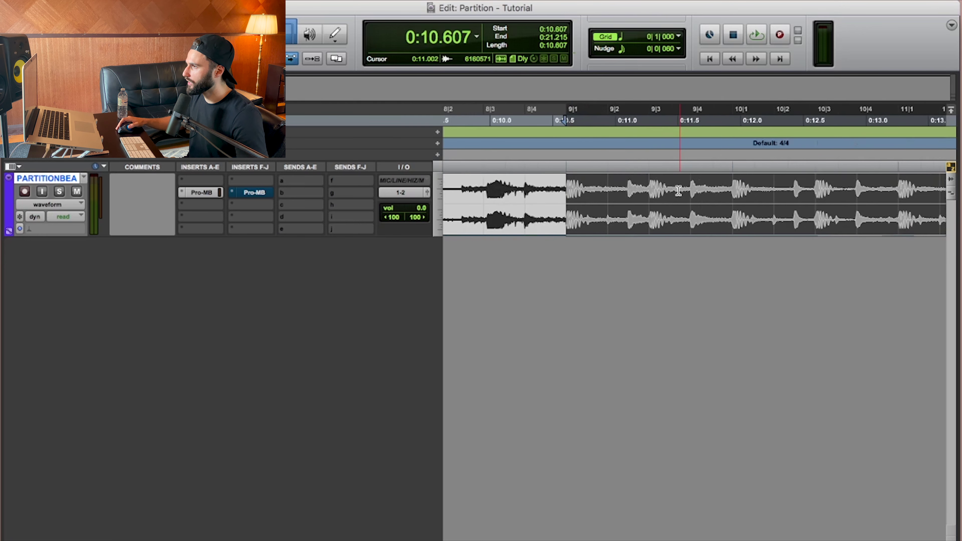
Select the beat's loud section on the PARTITION BEAT track from 0:09.944 to 0:32.154
key("r")
key("r")
key("r")
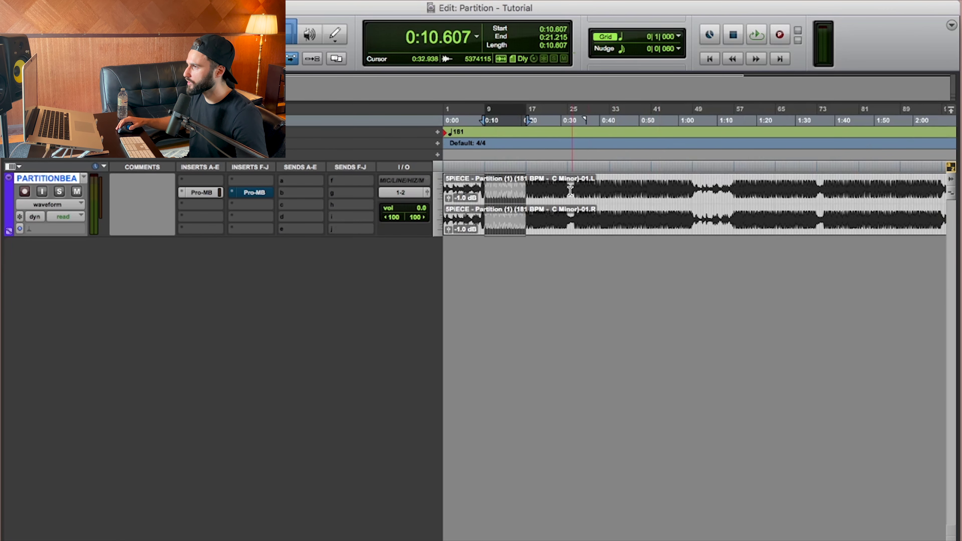
left_click(573, 189)
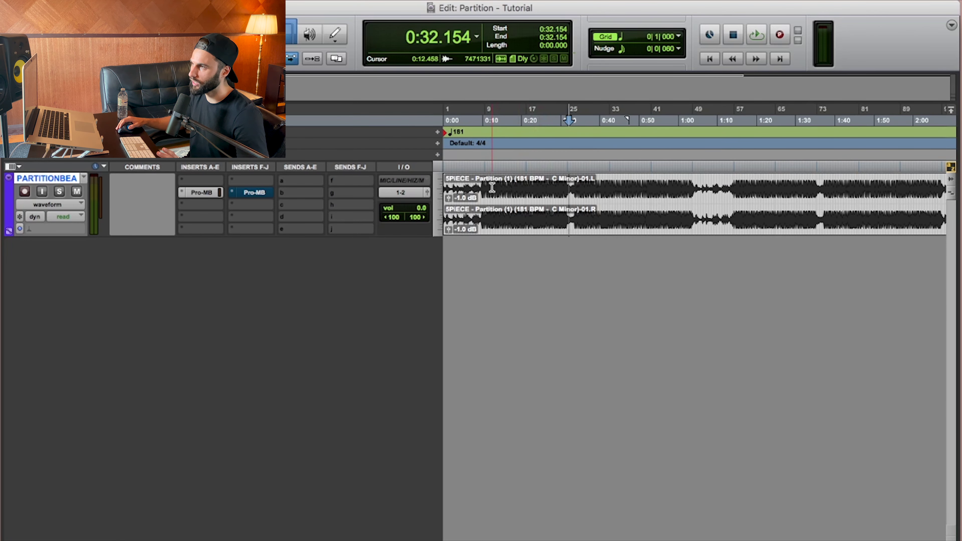
left_click_drag(478, 184, 565, 181)
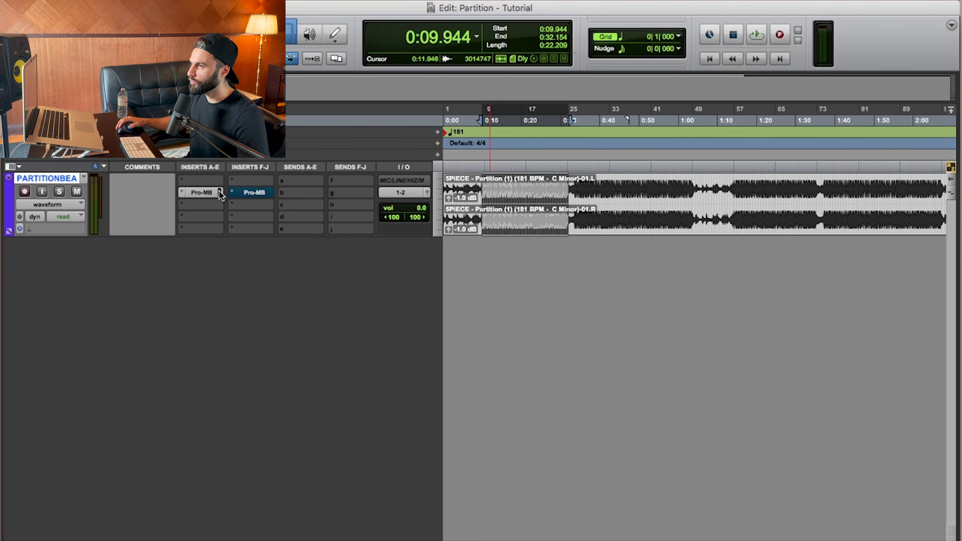
Open the four-band Pro-MB in slot b and audition its lowest band soloed during playback, clearing the solo at the end
left_click(206, 193)
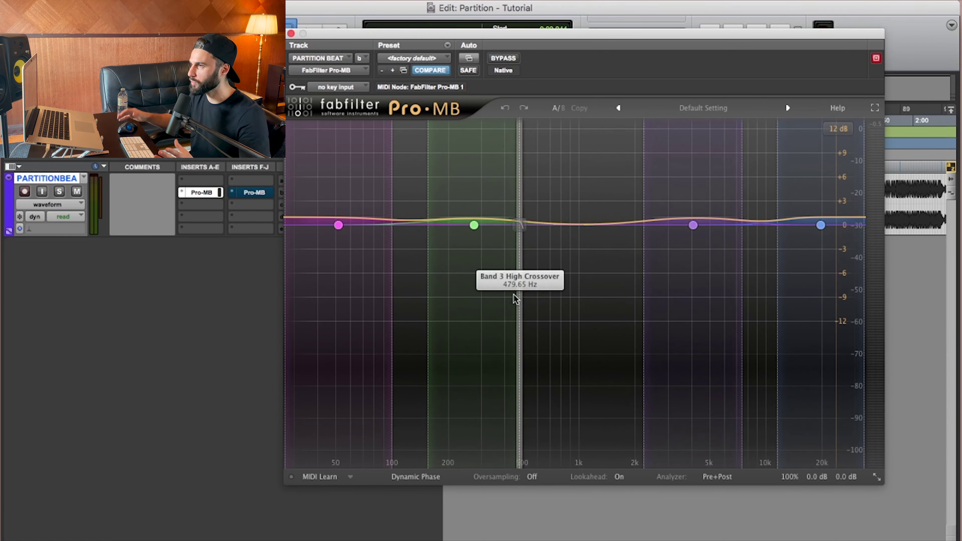
left_click(297, 130)
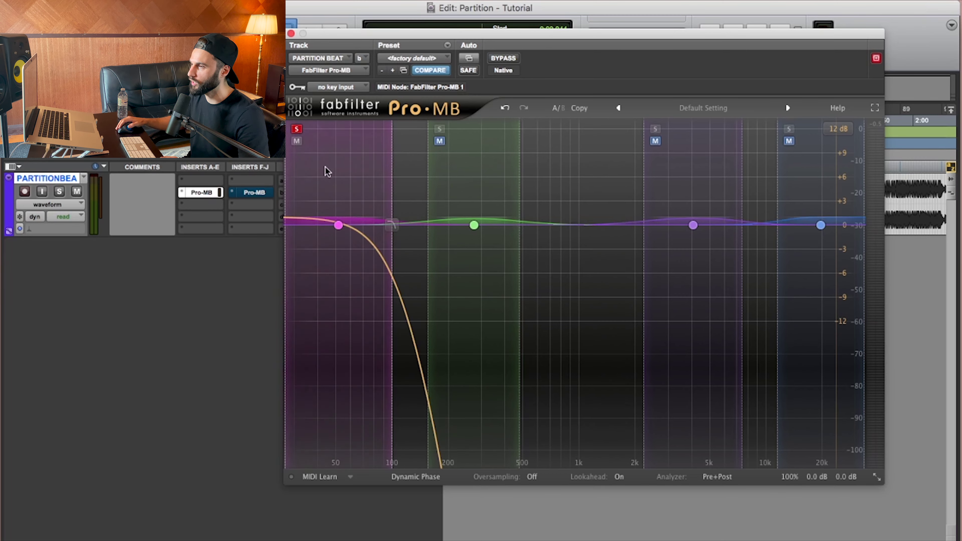
key("space")
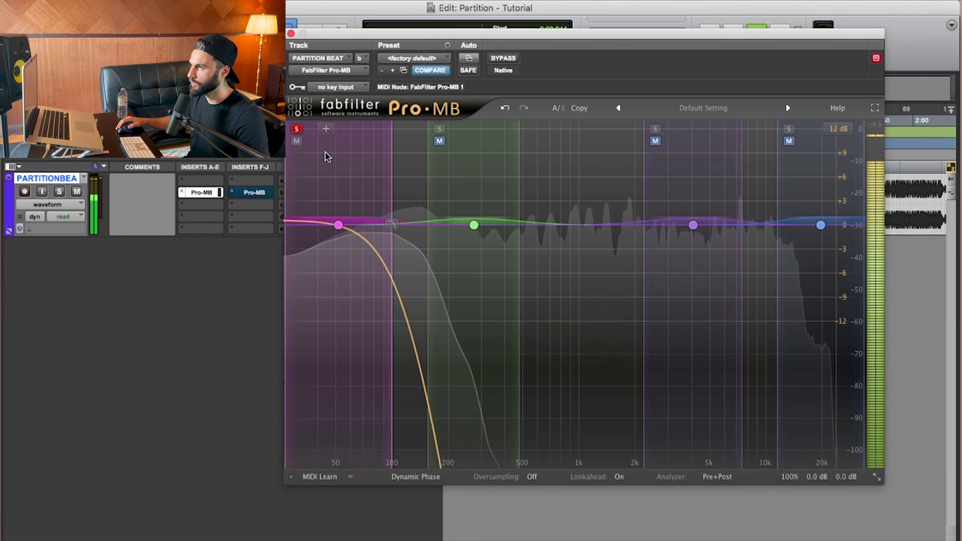
key("space")
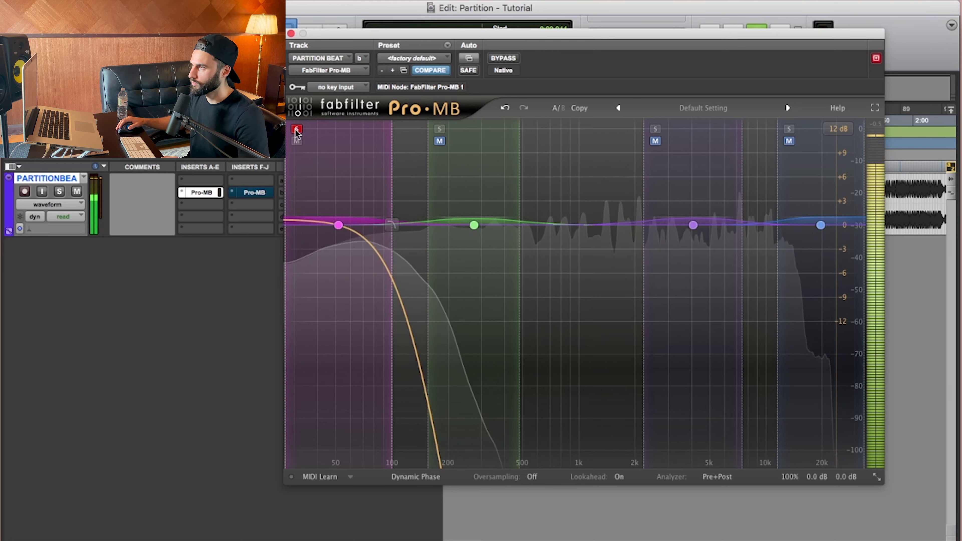
left_click(297, 130)
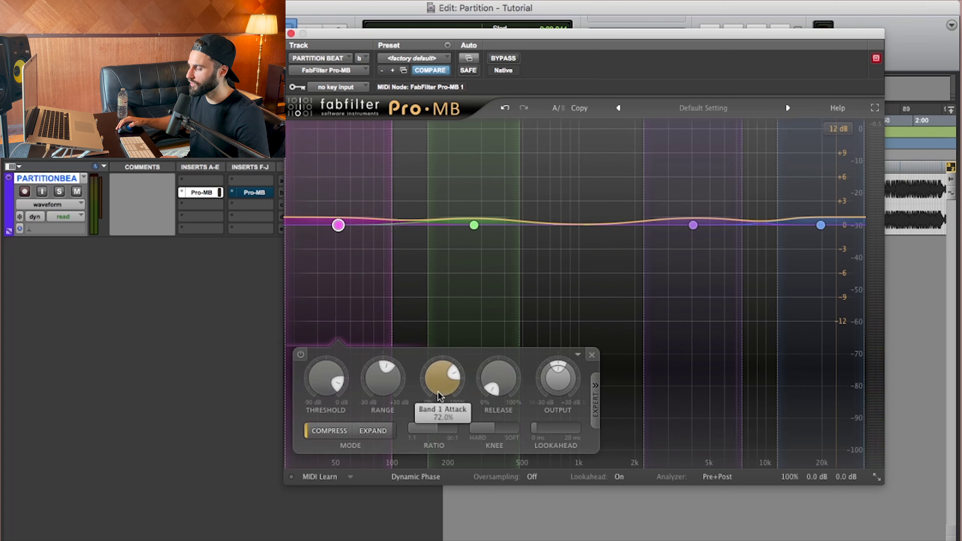
Inspect Band 1's Attack setting and play the selection to watch how the low band reacts
mouse_move(442, 377)
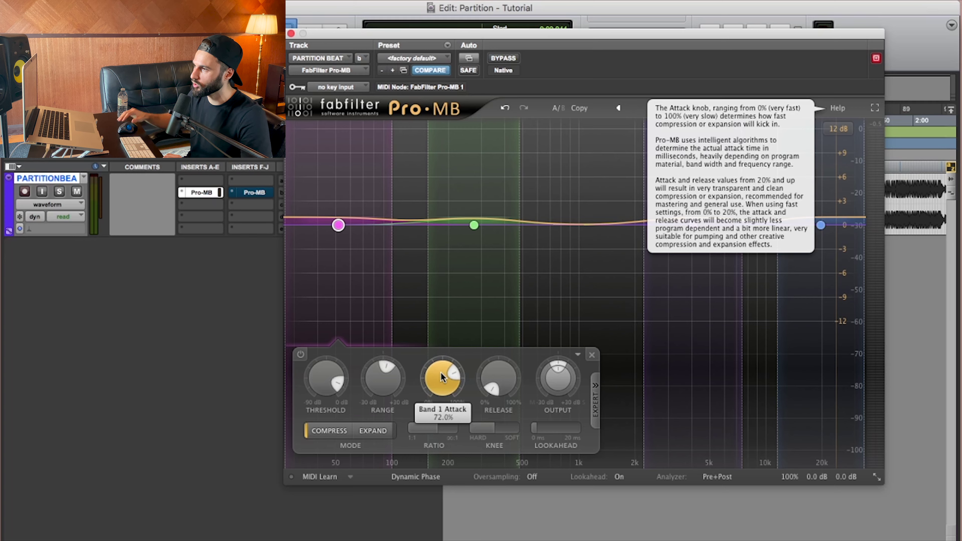
key("space")
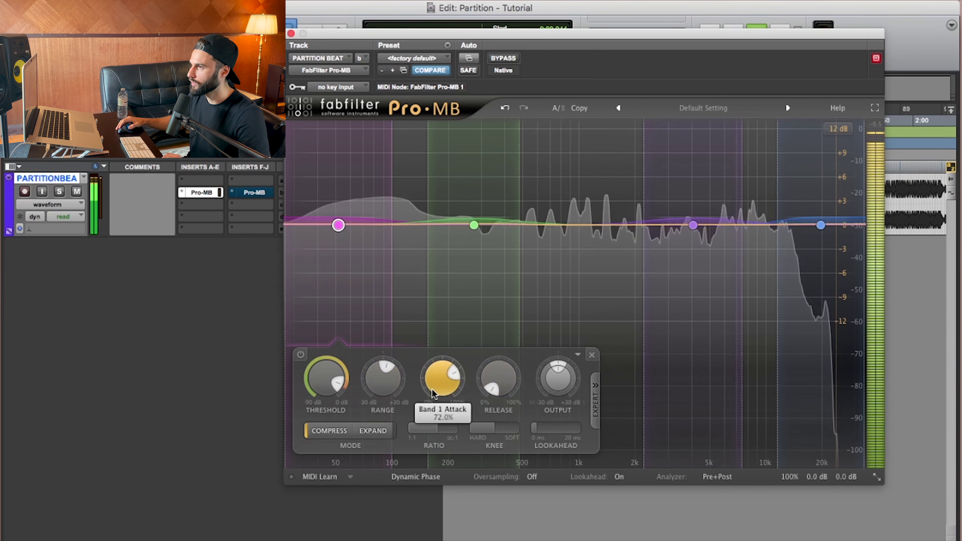
mouse_move(338, 223)
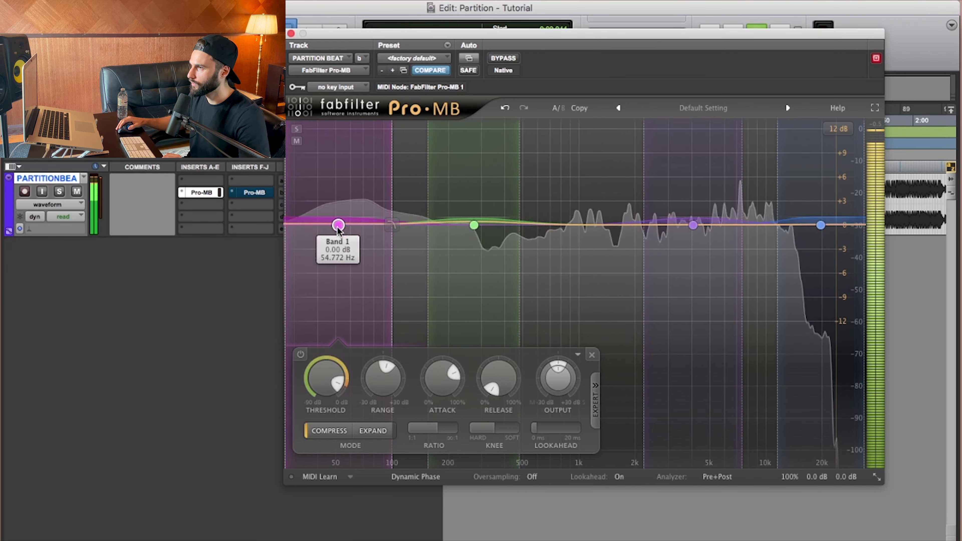
key("space")
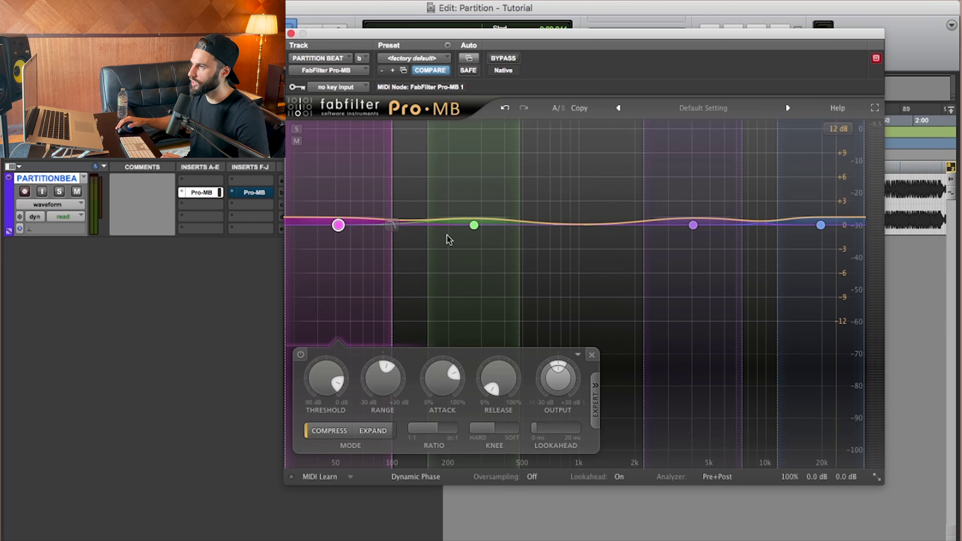
Audition Band 3, the low-mid band, soloed during playback and clear its solo
left_click(440, 129)
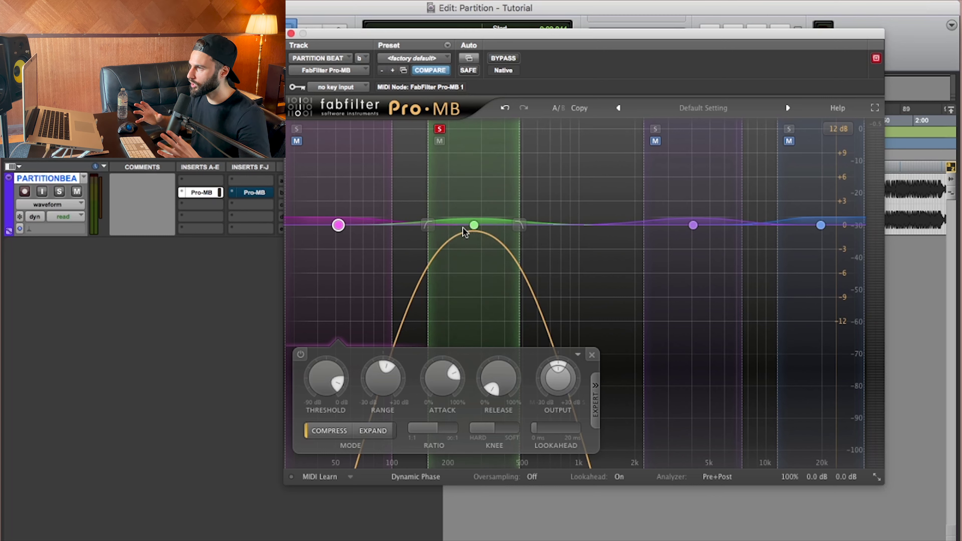
mouse_move(463, 228)
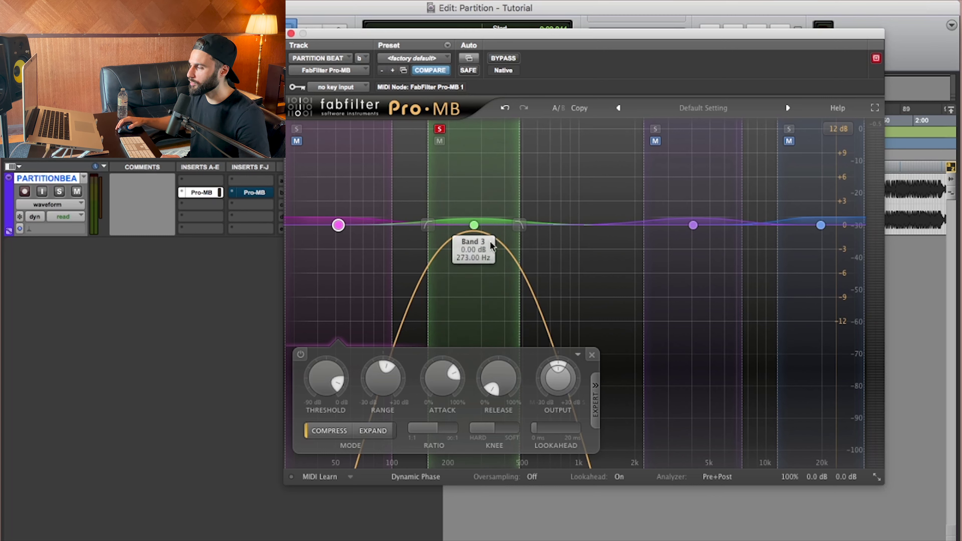
key("space")
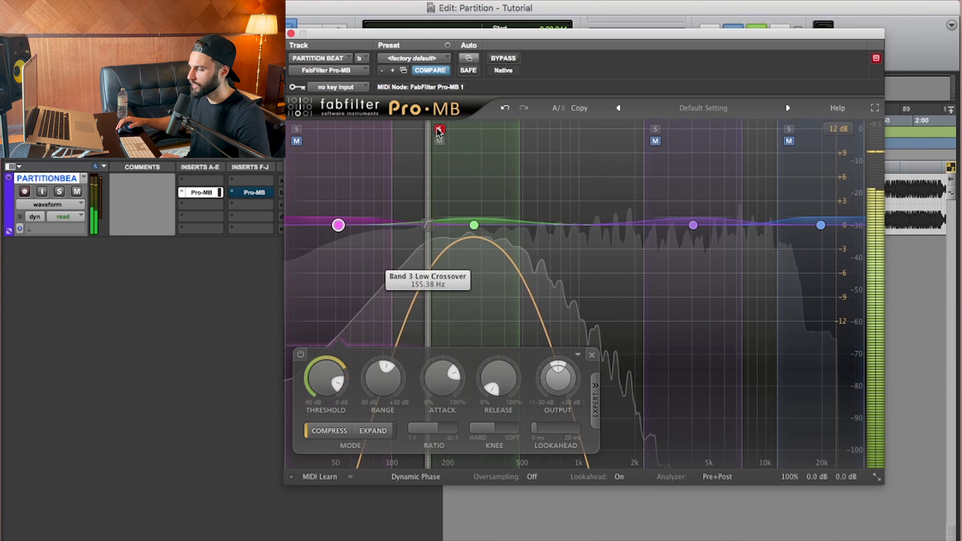
key("space")
mouse_move(439, 131)
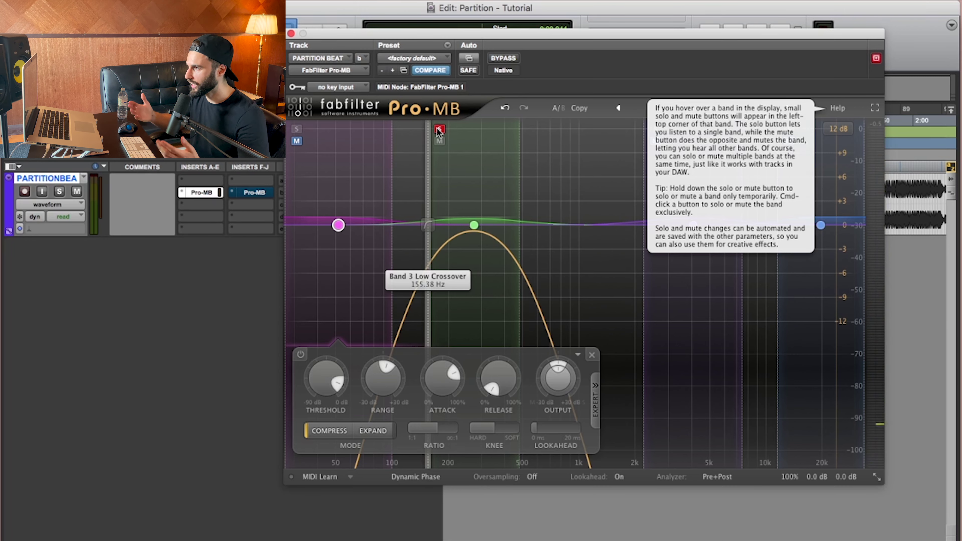
left_click(439, 130)
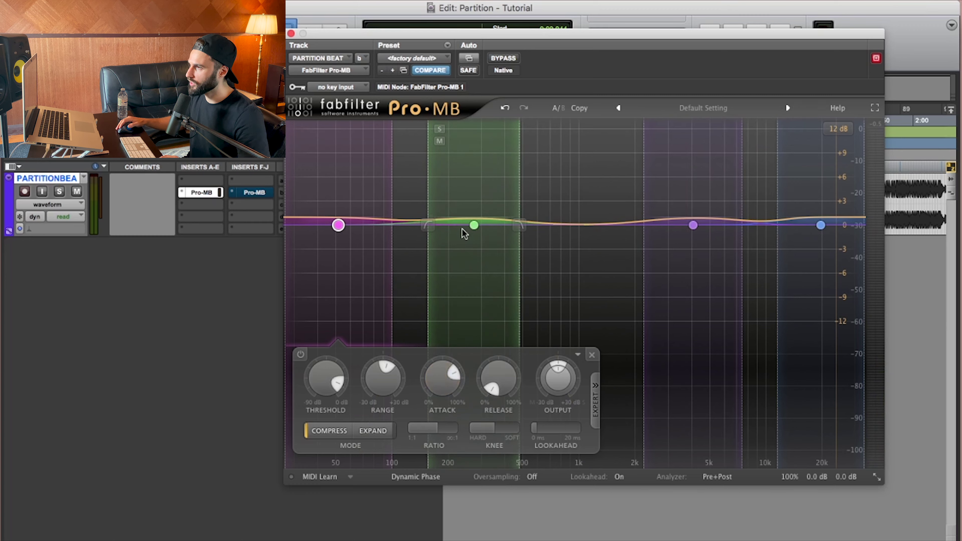
Display Band 3's settings and play the selection to watch how the band reacts
left_click(471, 225)
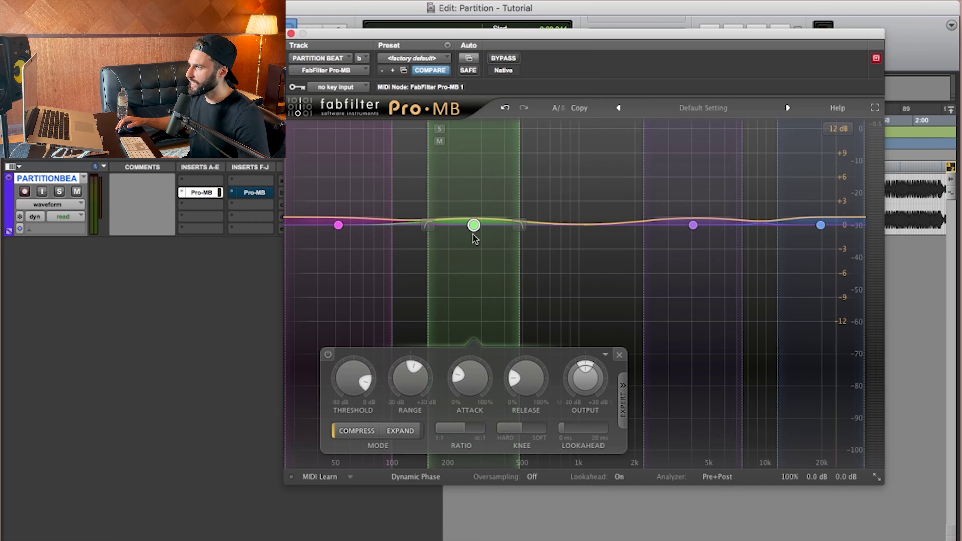
key("space")
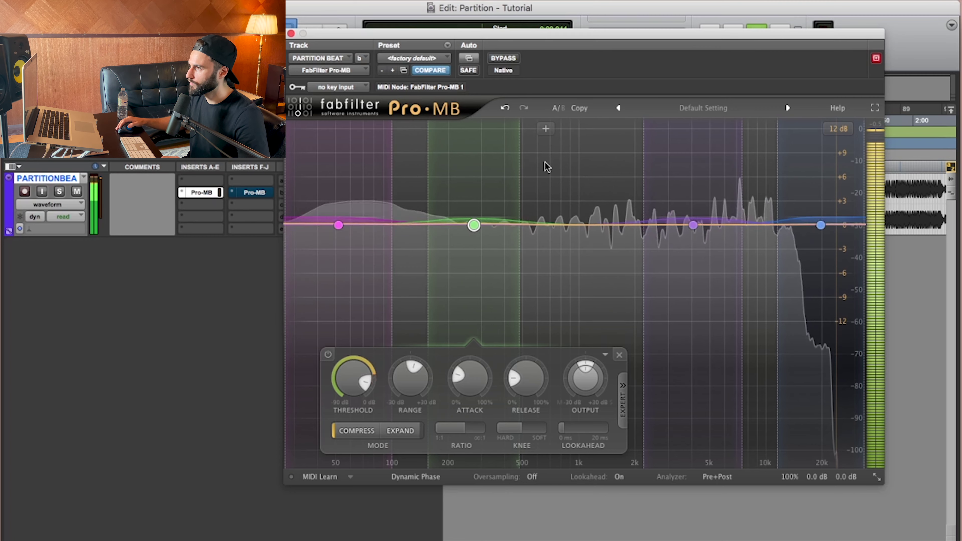
mouse_move(485, 230)
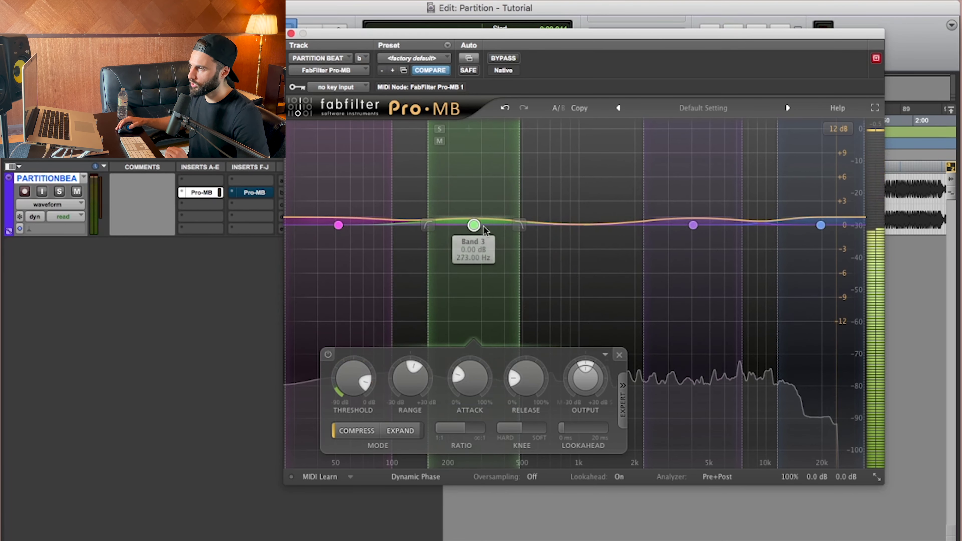
key("space")
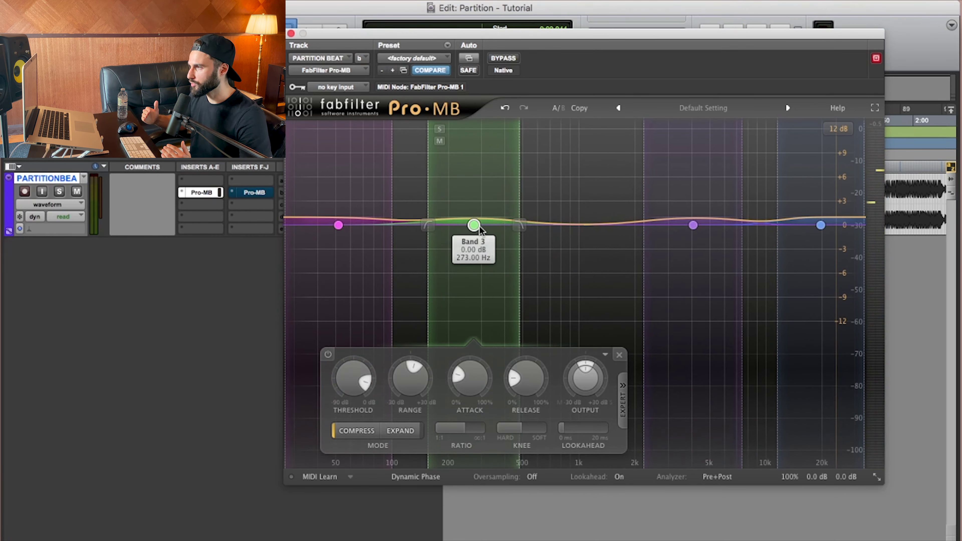
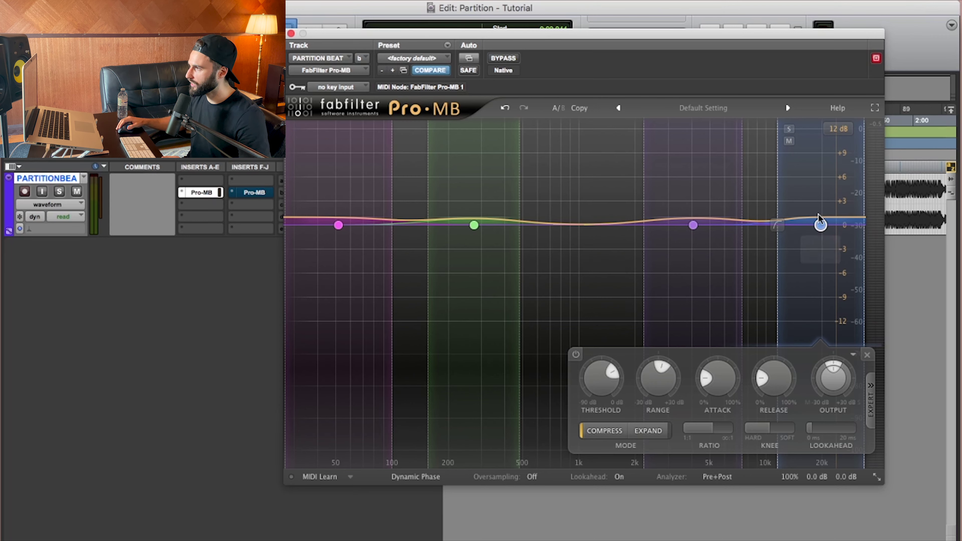
Inspect the Threshold of Band 2, the highest band, playing the selection twice to watch its level against it
mouse_move(601, 371)
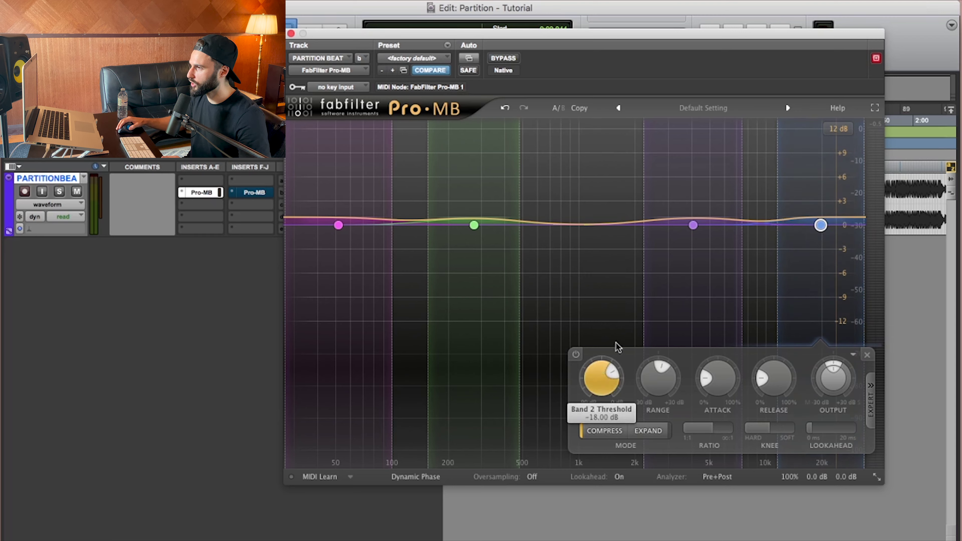
key("space")
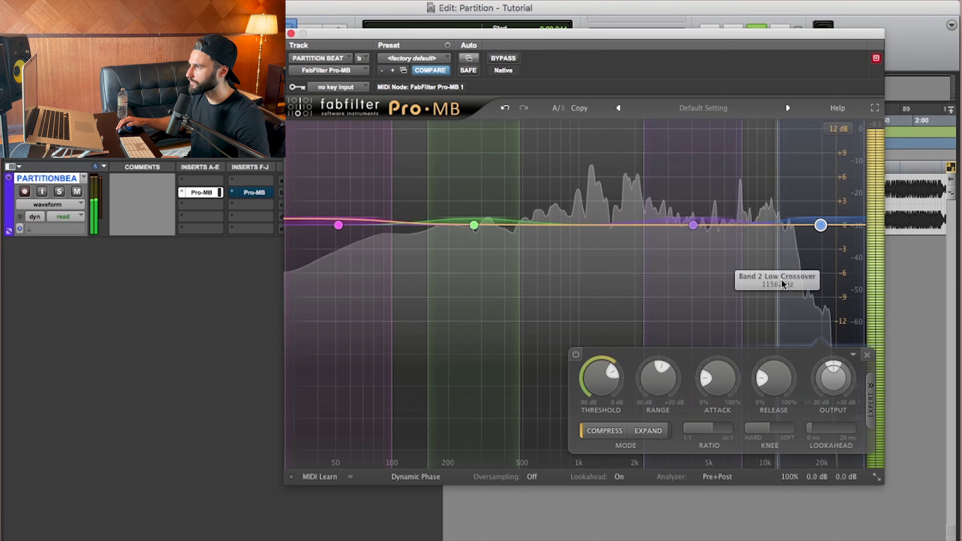
key("space")
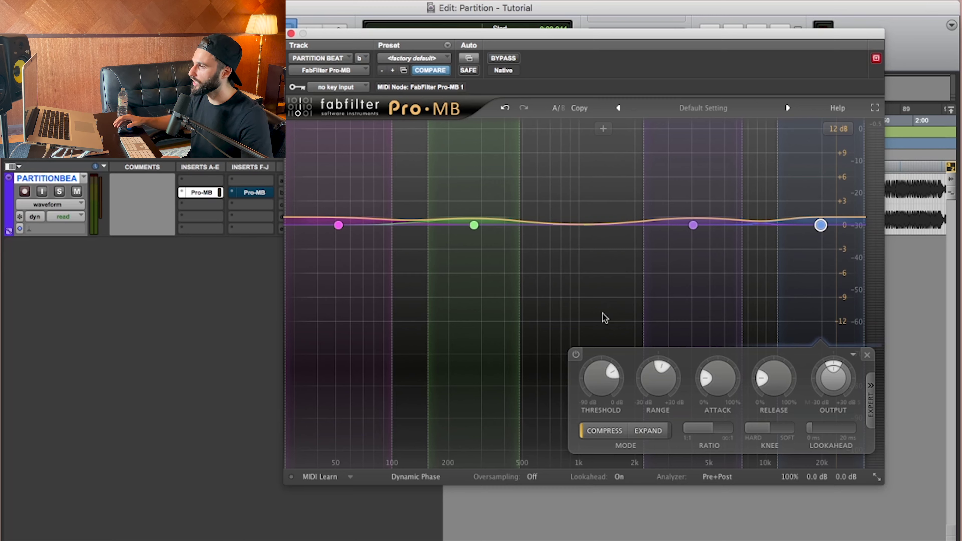
key("space")
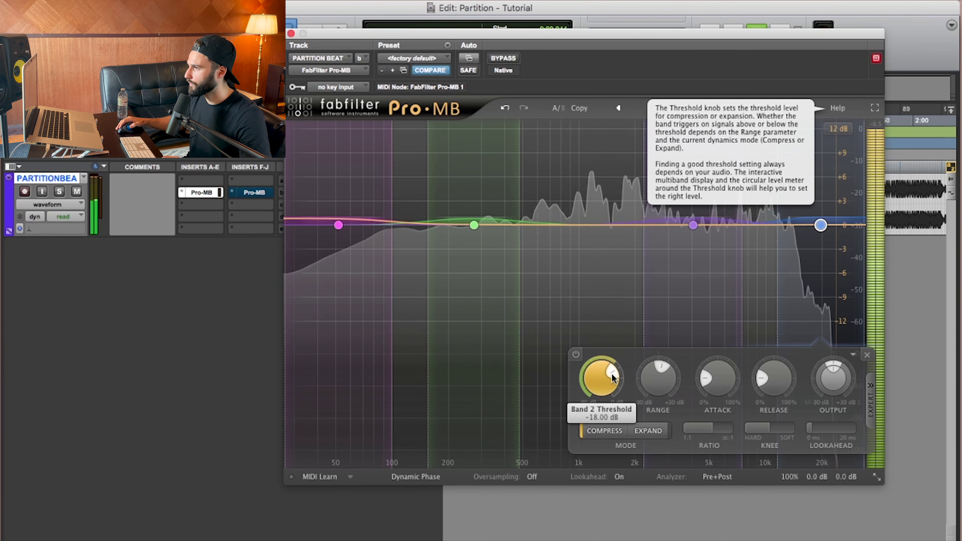
key("space")
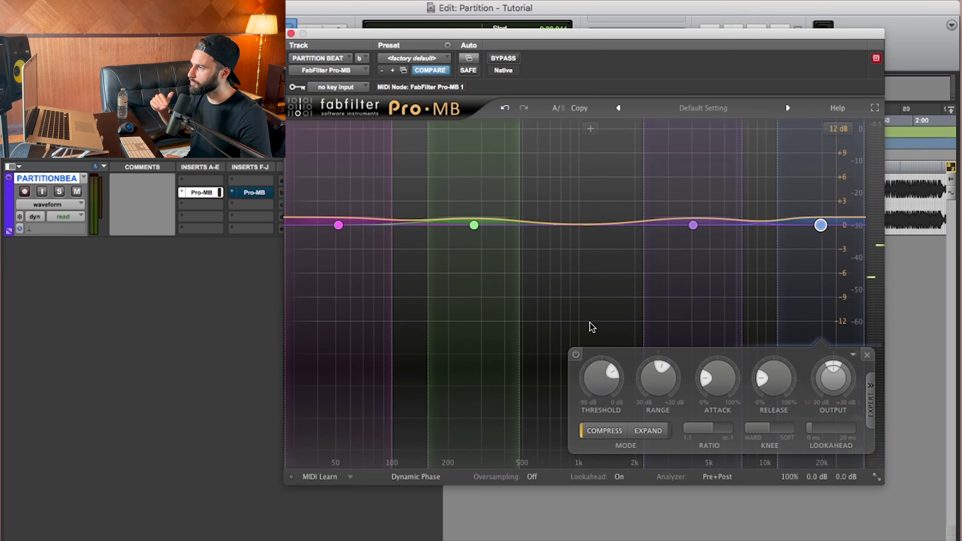
mouse_move(817, 218)
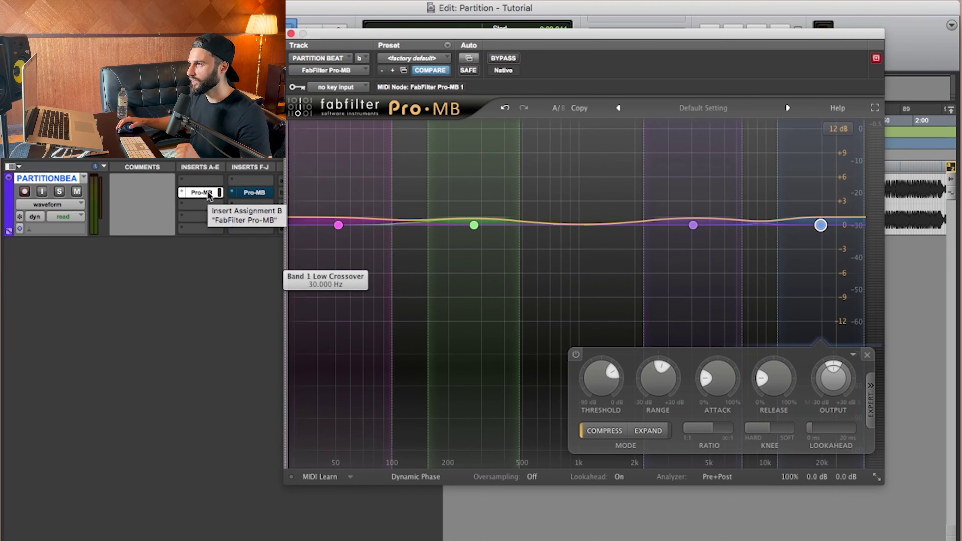
Open the single-band Pro-MB in slot g, examine its band's Threshold and Range, and slightly adjust the Release
left_click(254, 193)
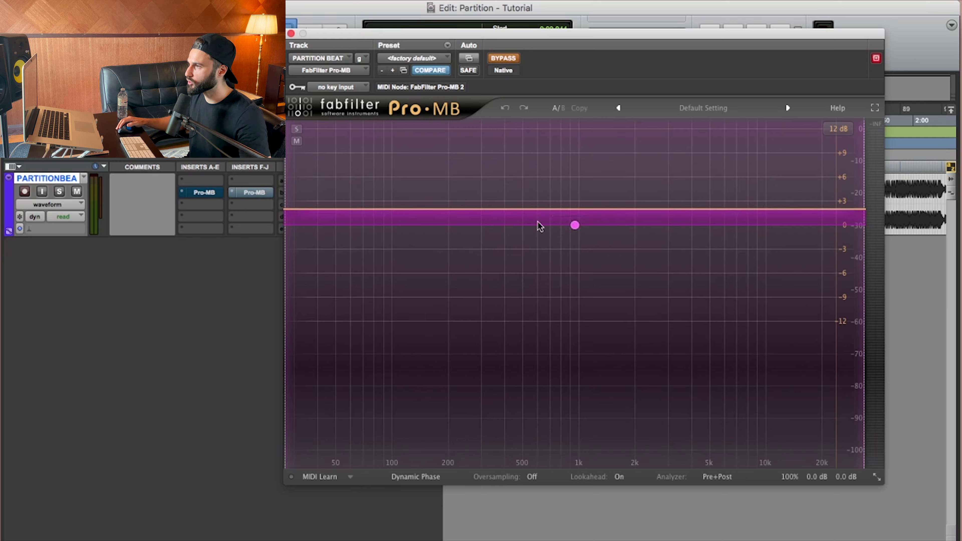
left_click(574, 225)
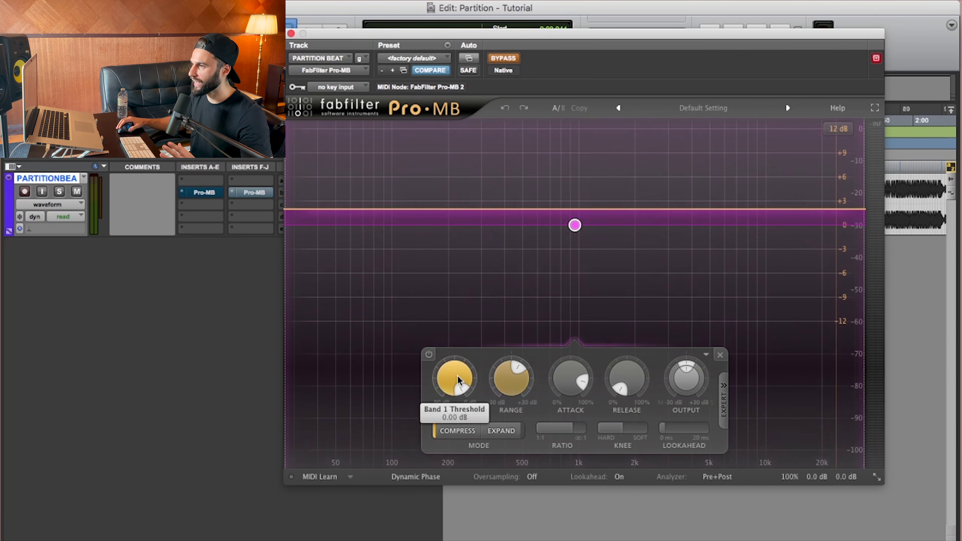
mouse_move(458, 379)
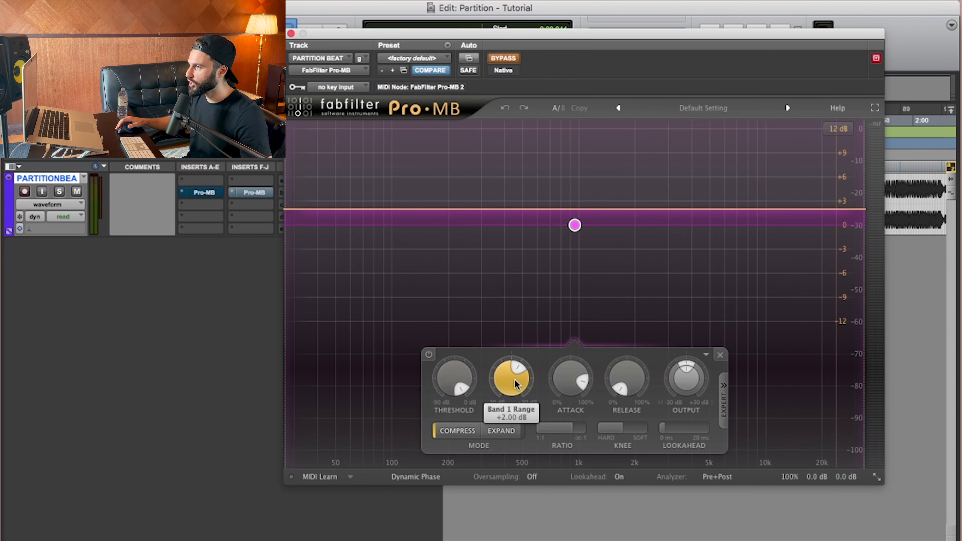
mouse_move(515, 383)
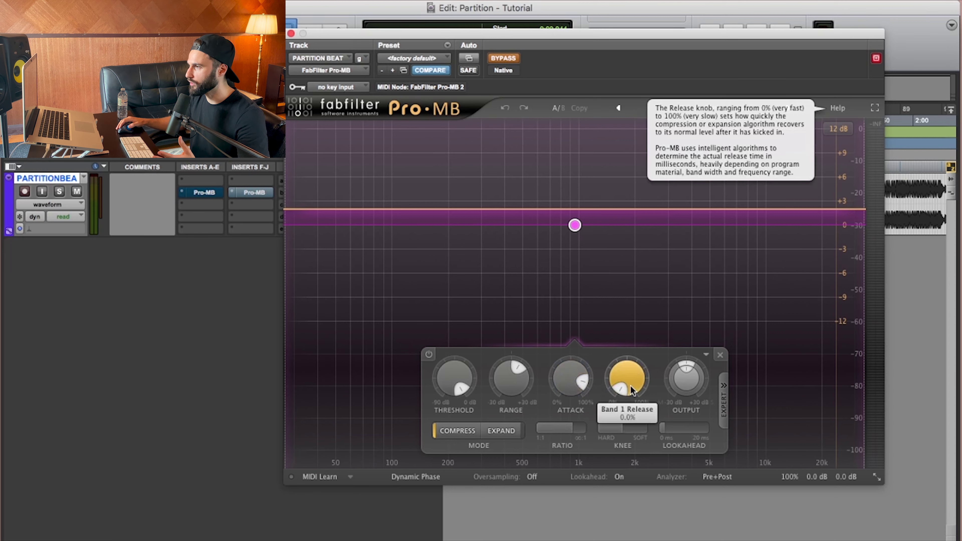
left_click_drag(629, 379, 629, 366)
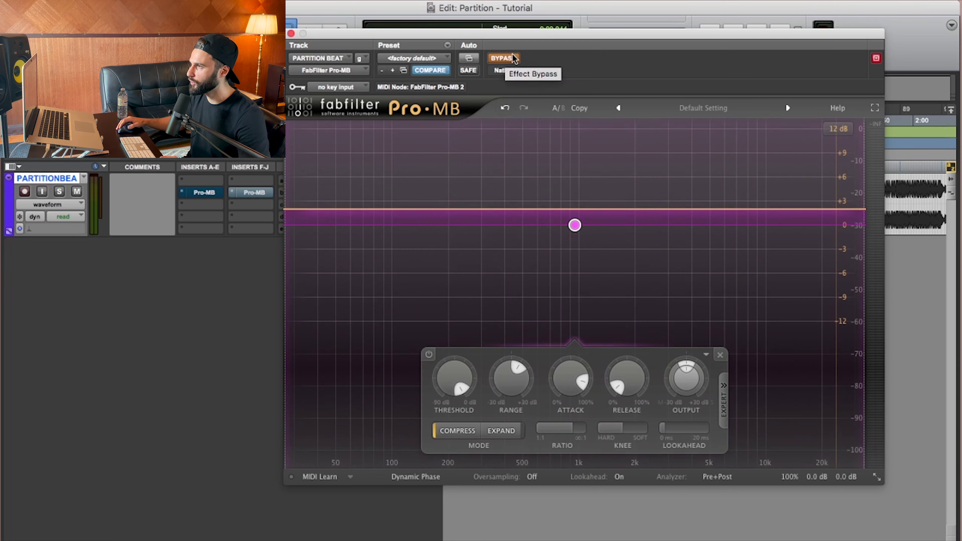
Play the selection with the single-band Pro-MB bypassed and engage it during playback to compare the sound
key("space")
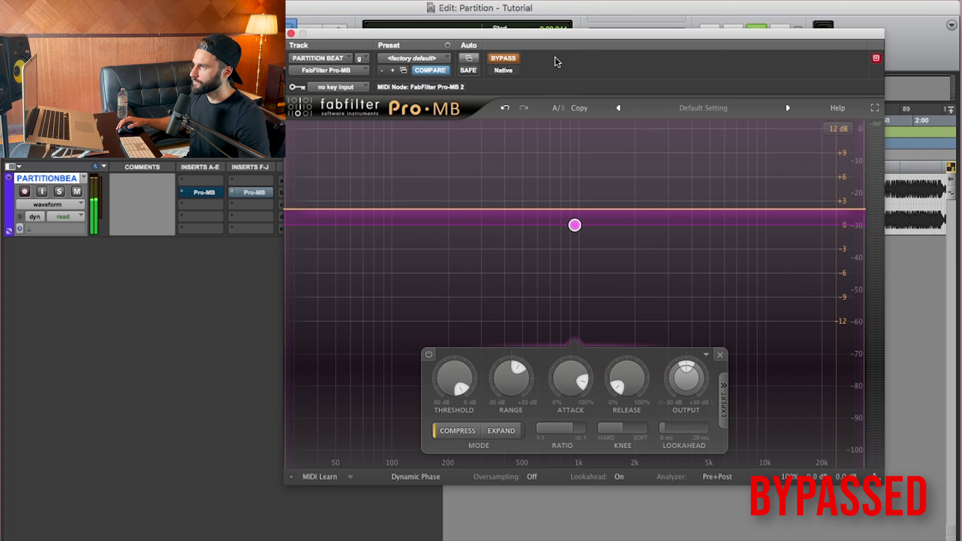
left_click(506, 57)
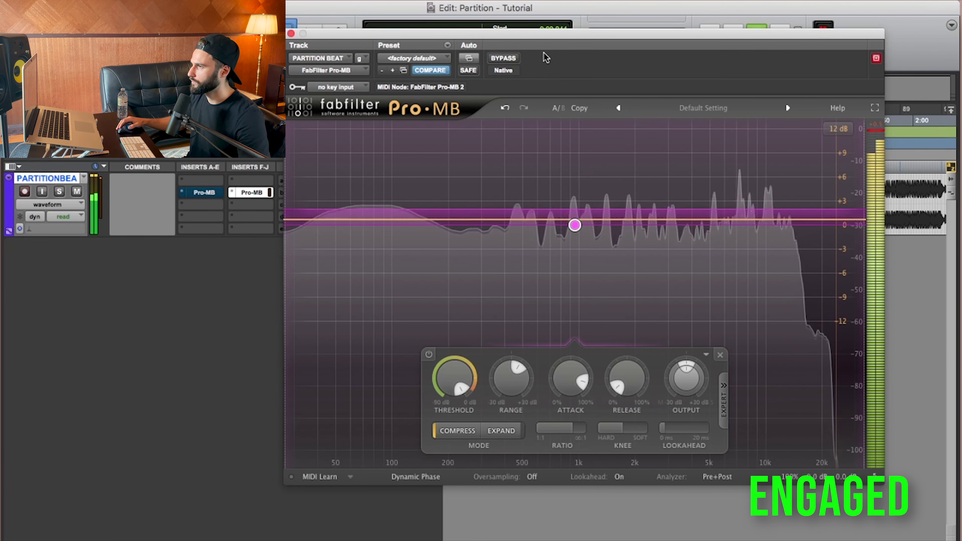
Bypass the single-band Pro-MB and re-engage it during playback to repeat the sound comparison
left_click(503, 58)
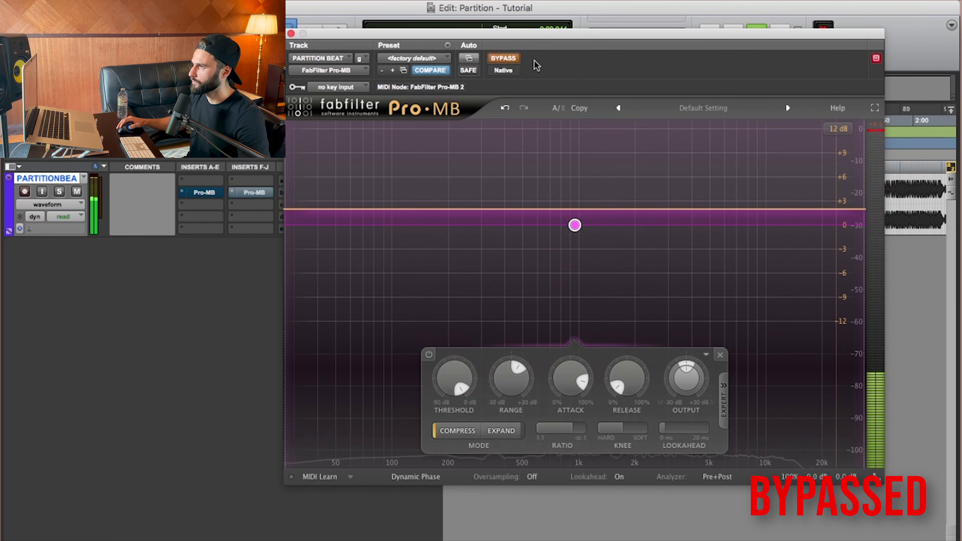
left_click(503, 58)
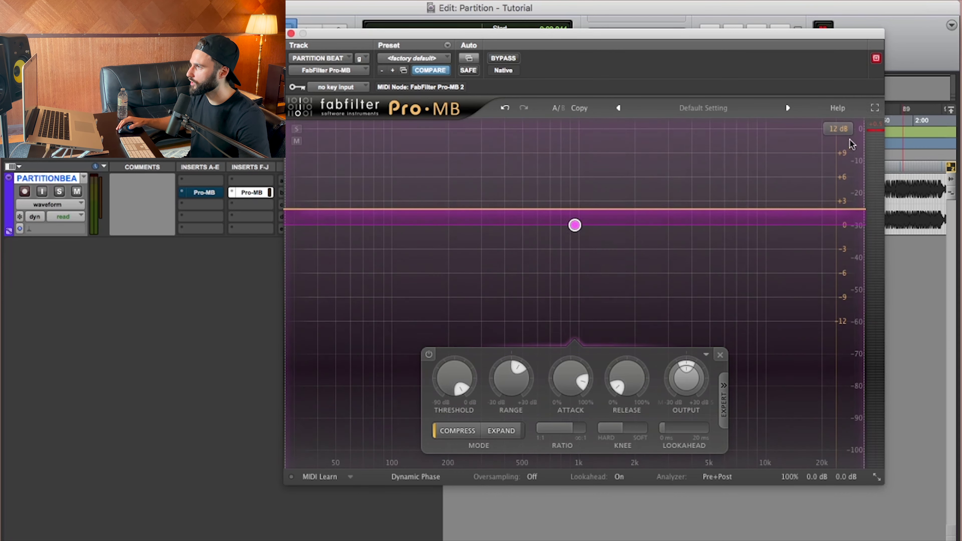
Set the Pro-MB display range to 3 dB, reposition the plug-in window and check the band's Range value
left_click(840, 128)
left_click(846, 145)
key("space")
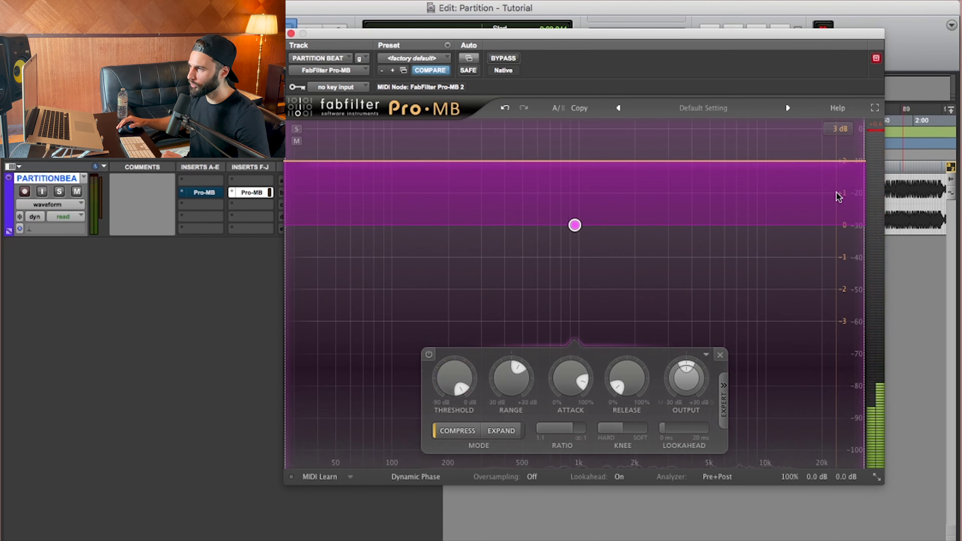
left_click_drag(530, 33, 468, 40)
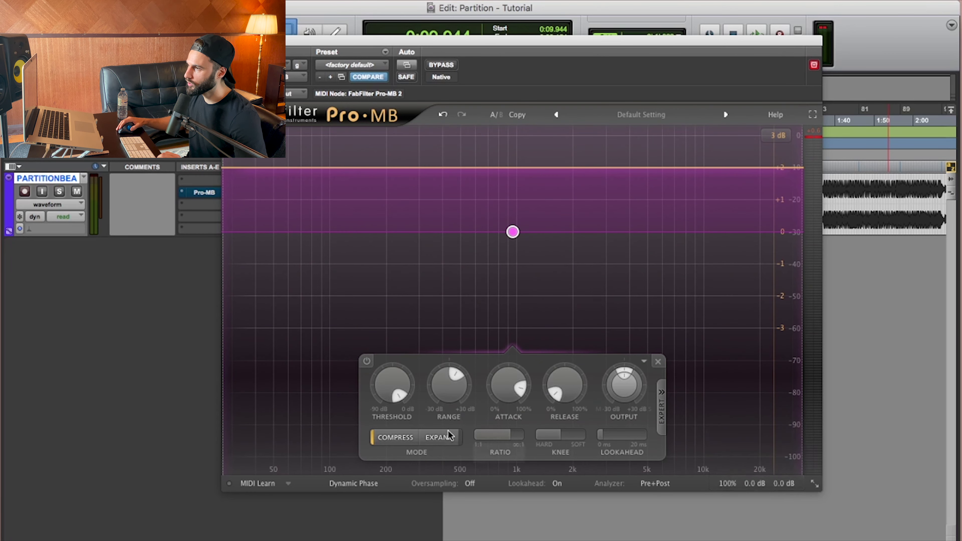
mouse_move(458, 394)
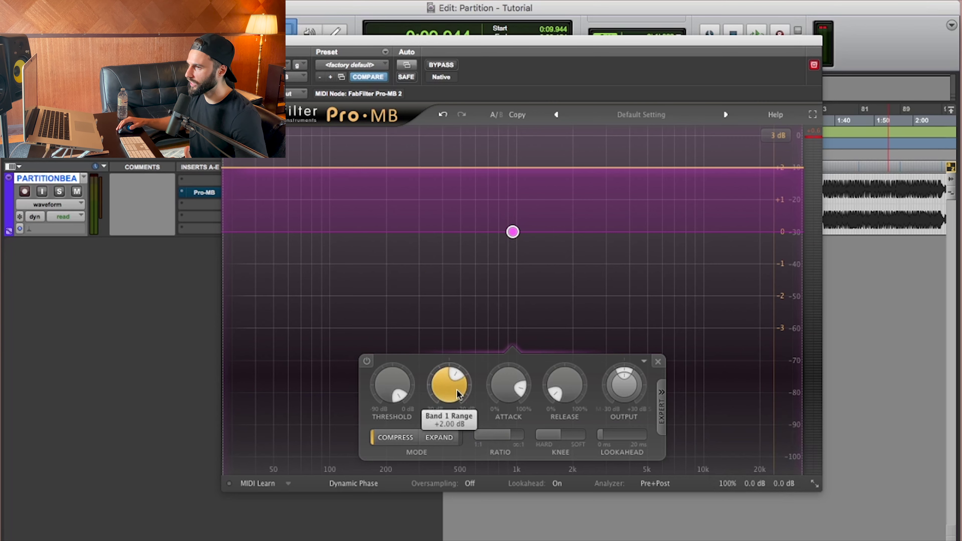
Set the single-band Pro-MB's overall Output Level to -0.6 dB
double_click(784, 485)
type("-")
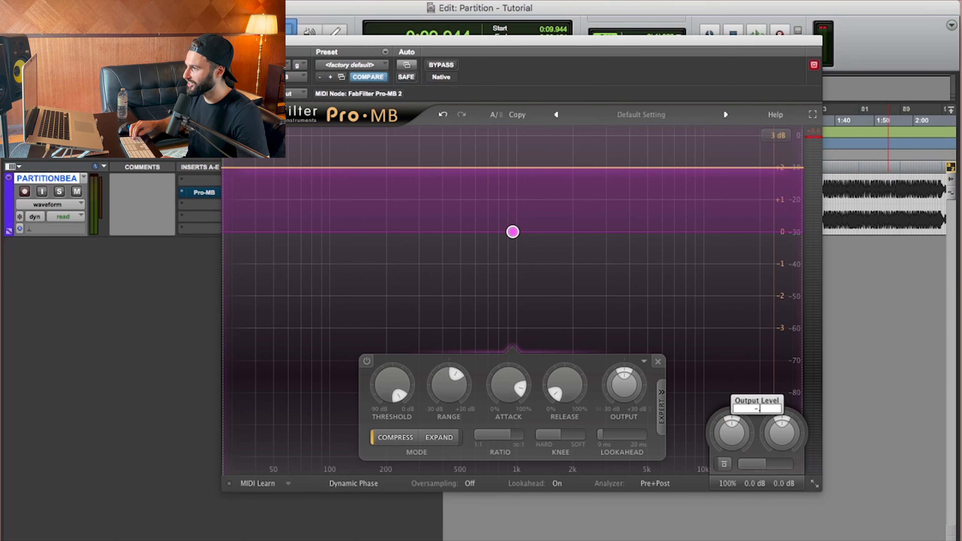
type("0.6")
key("Return")
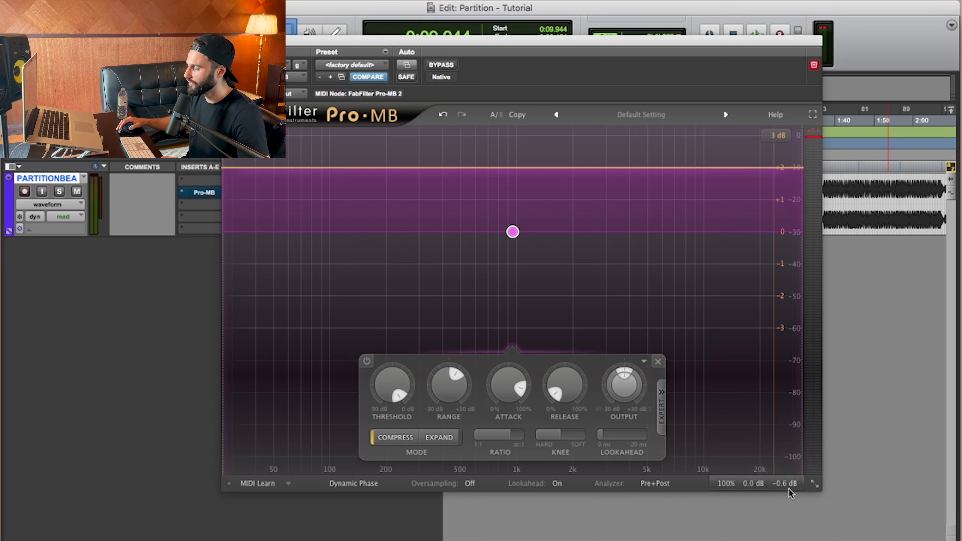
Play the selection to check the peaks on Pro-MB's output meter, then stop playback
mouse_move(791, 491)
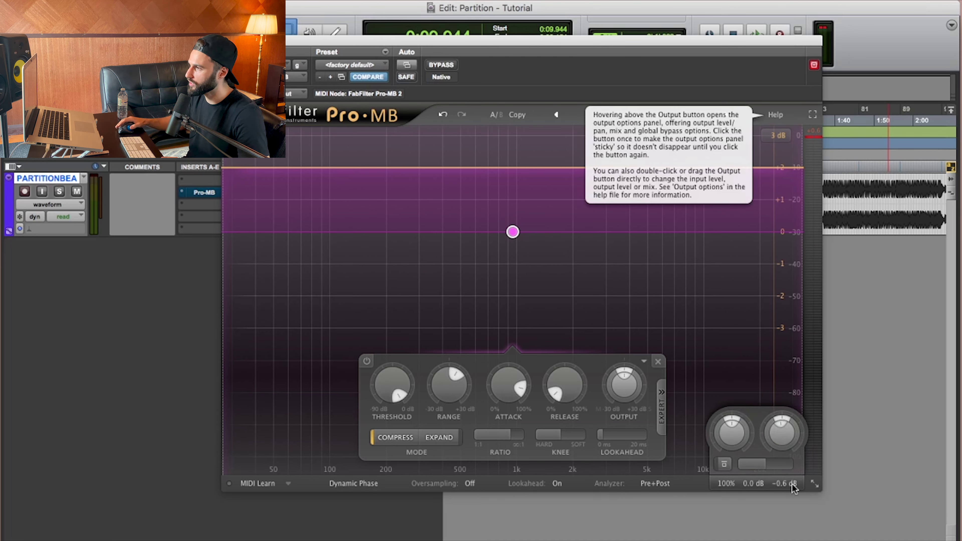
key("space")
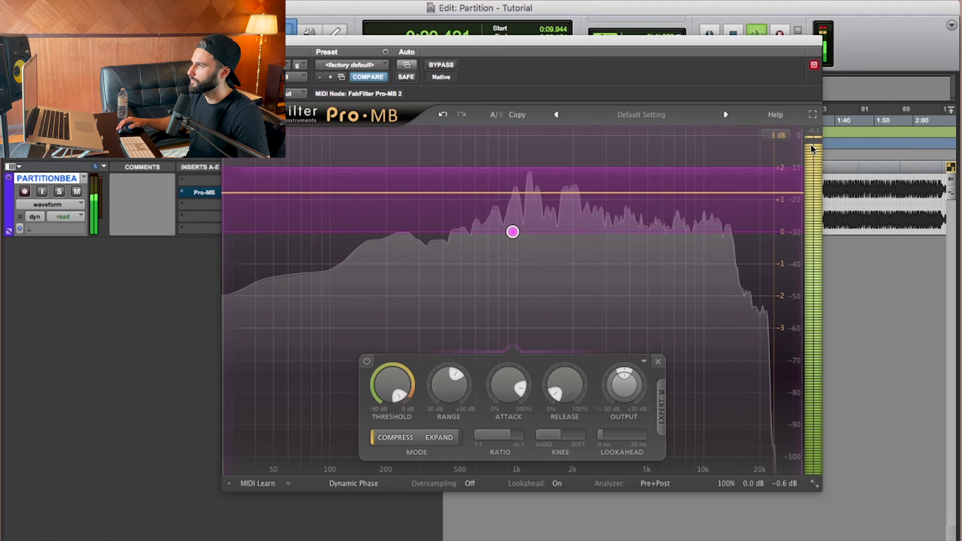
key("space")
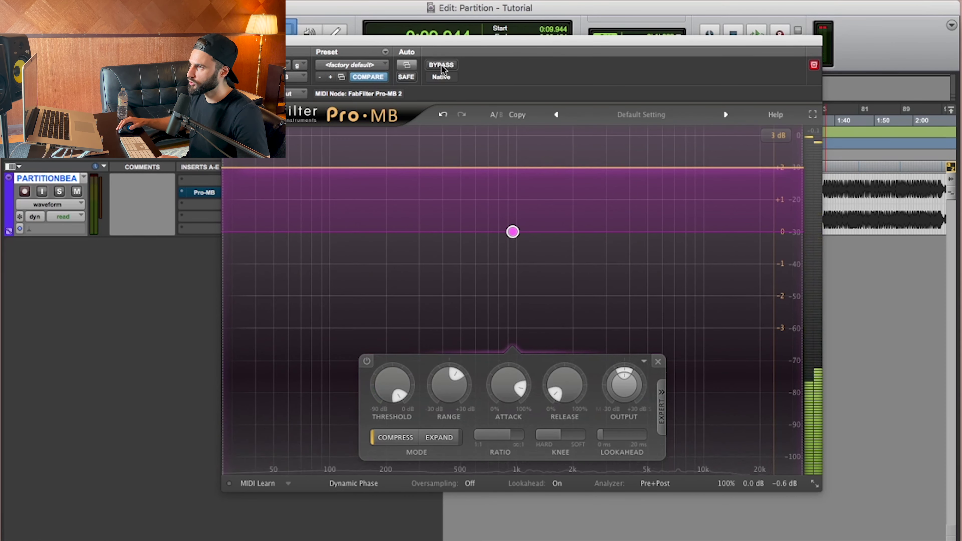
Play the selection from a bypassed start, alternating Pro-MB between engaged and bypassed to compare the level-matched sound
left_click(442, 66)
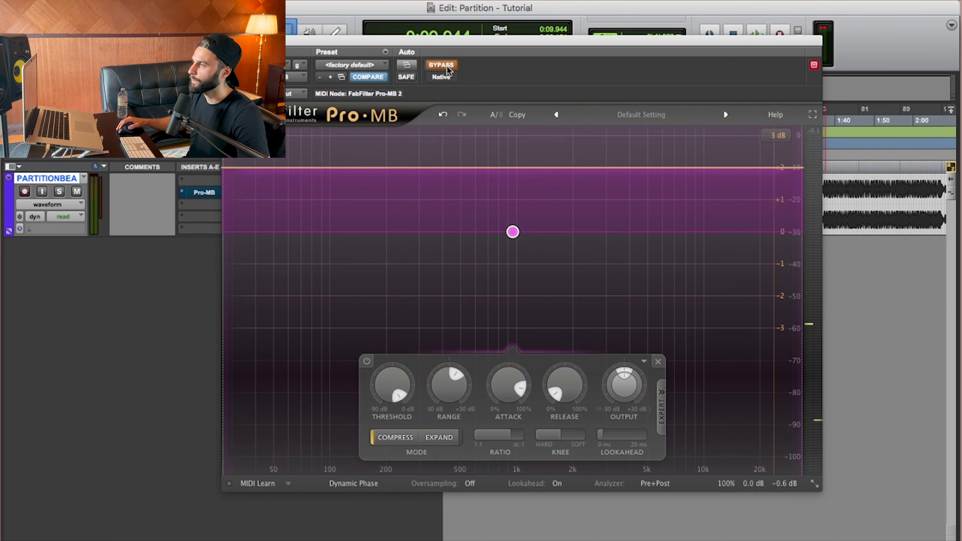
key("space")
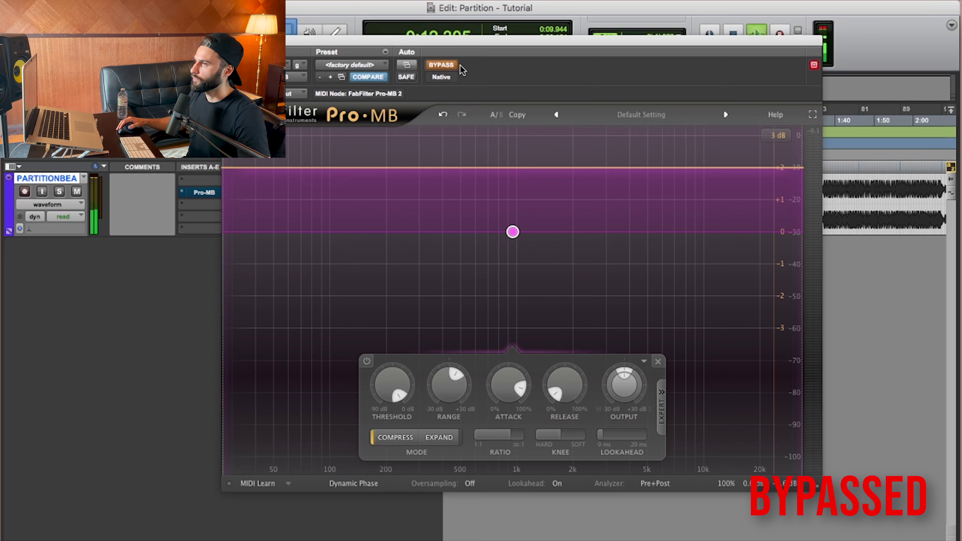
left_click(442, 65)
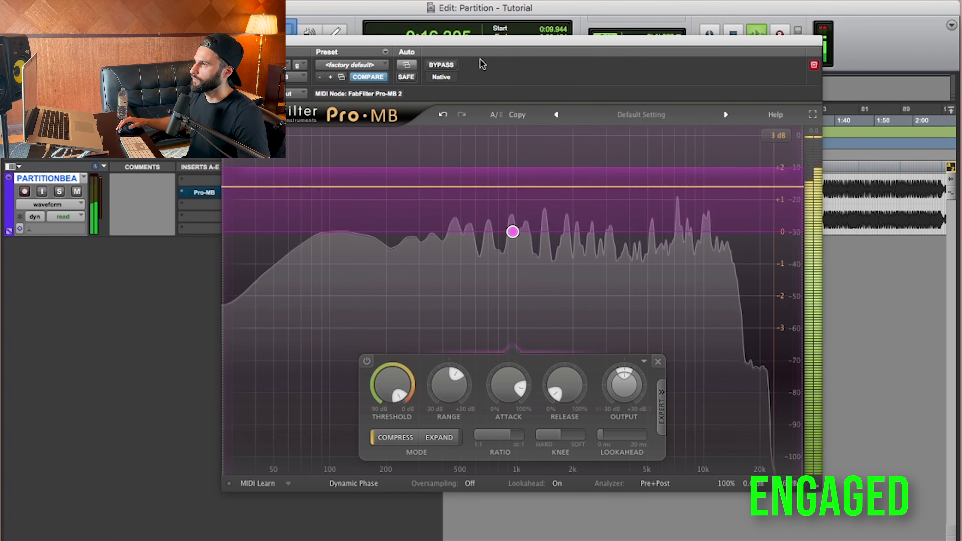
left_click(443, 65)
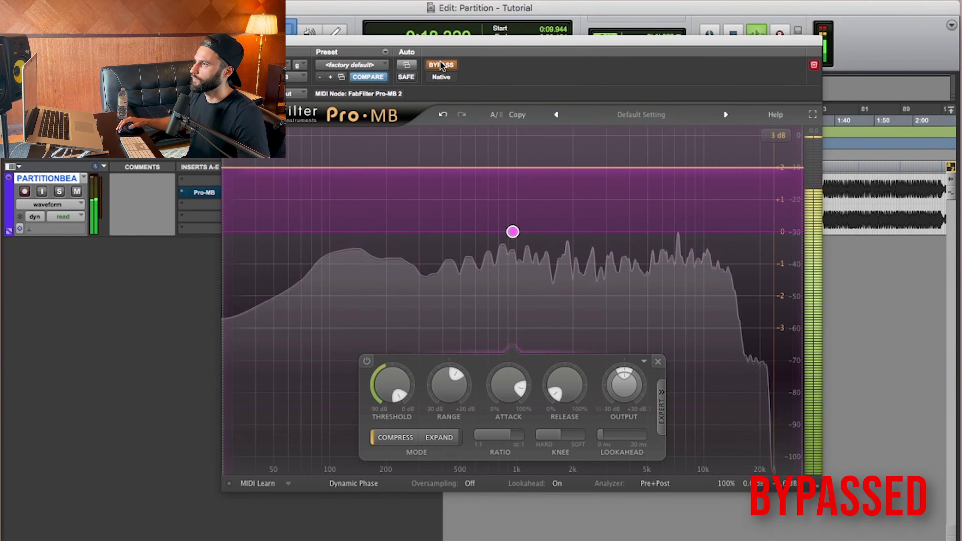
left_click(442, 65)
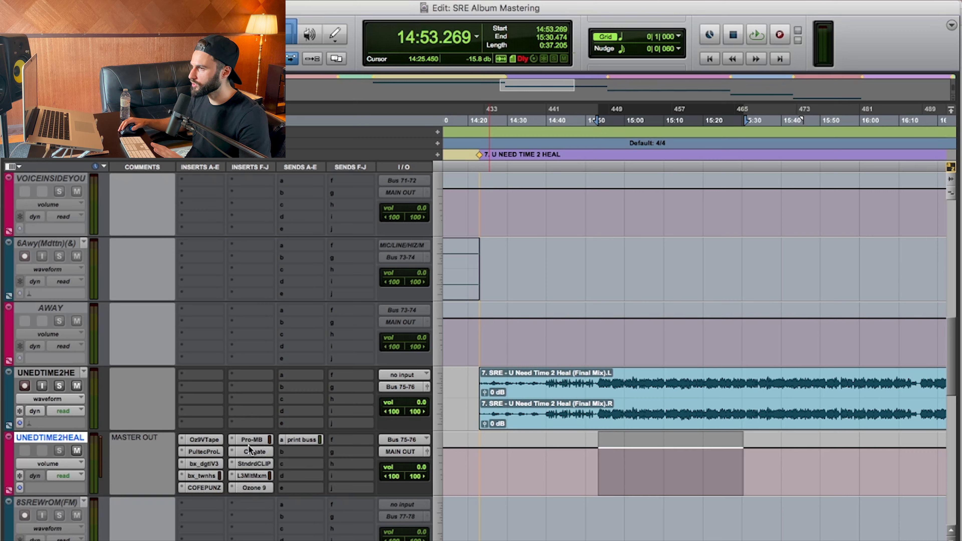
Bypass the C1 gate insert on the UNEDTIME2HEAL master track in the SRE Album Mastering session
left_click(256, 454)
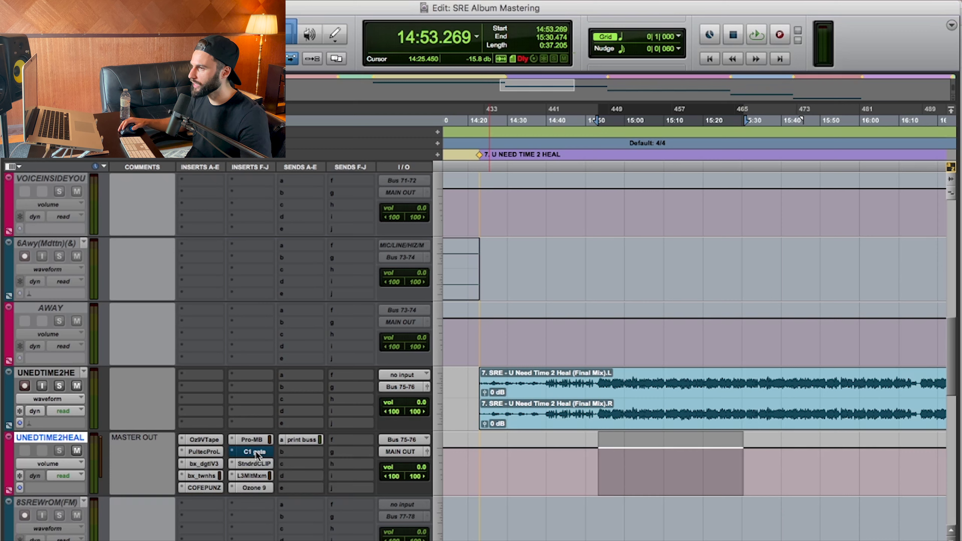